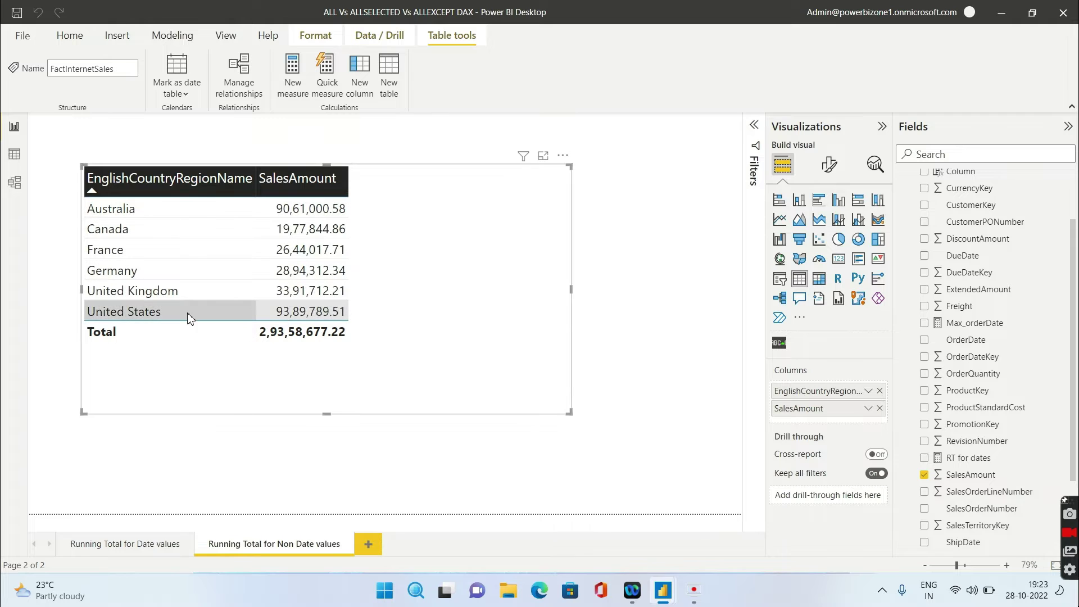
Try sorting the table by SalesAmount in descending order, and return to ascending order by EnglishCountryRegionName
click(313, 191)
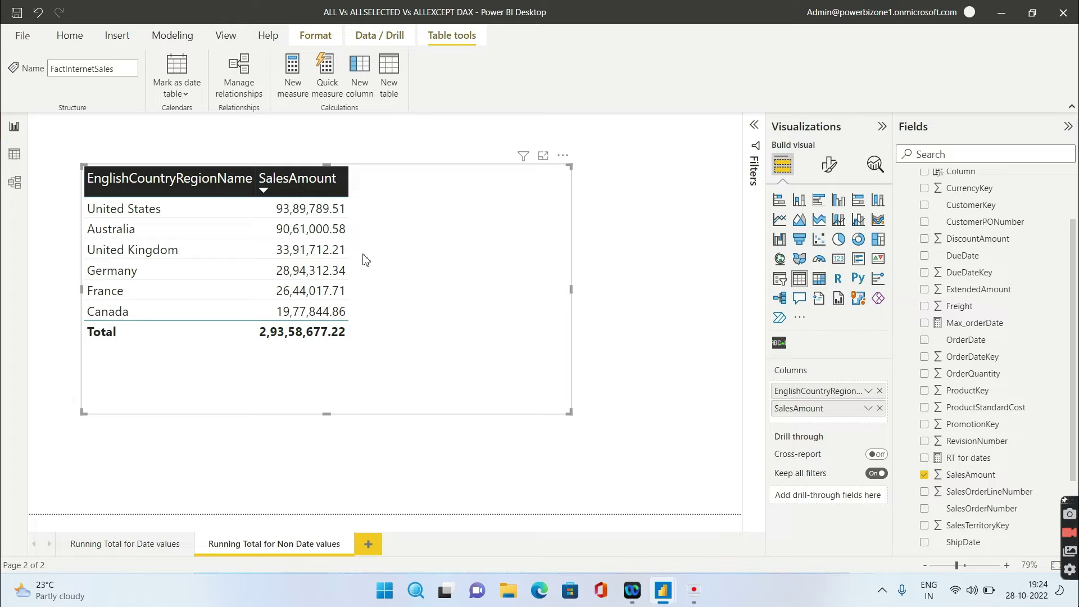
click(118, 194)
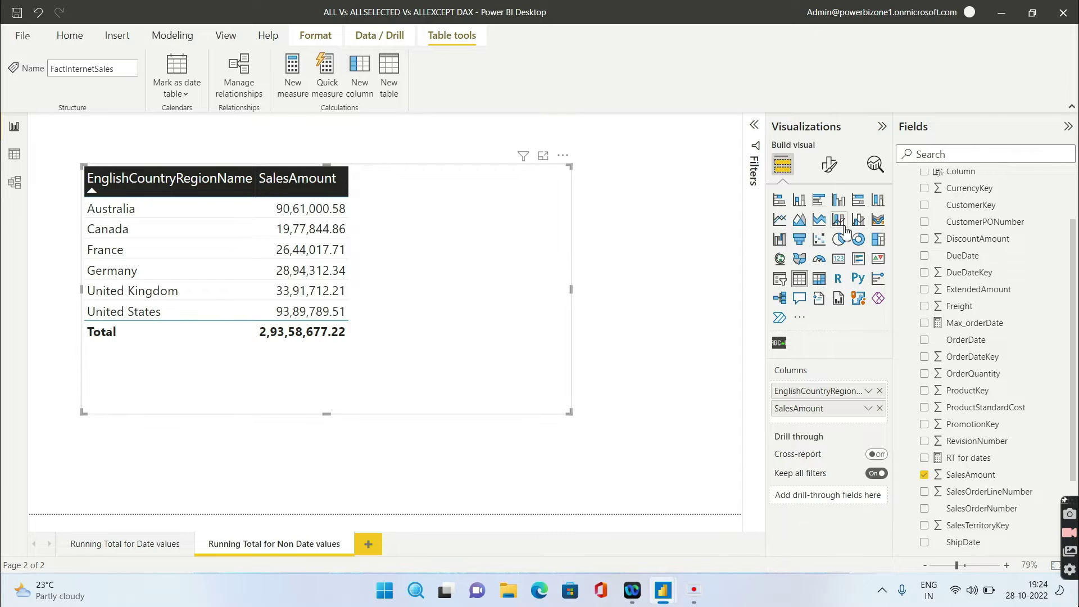
Create a new measure in the FactInternetSales table and name it RT for Country
drag(1073, 347, 1074, 311)
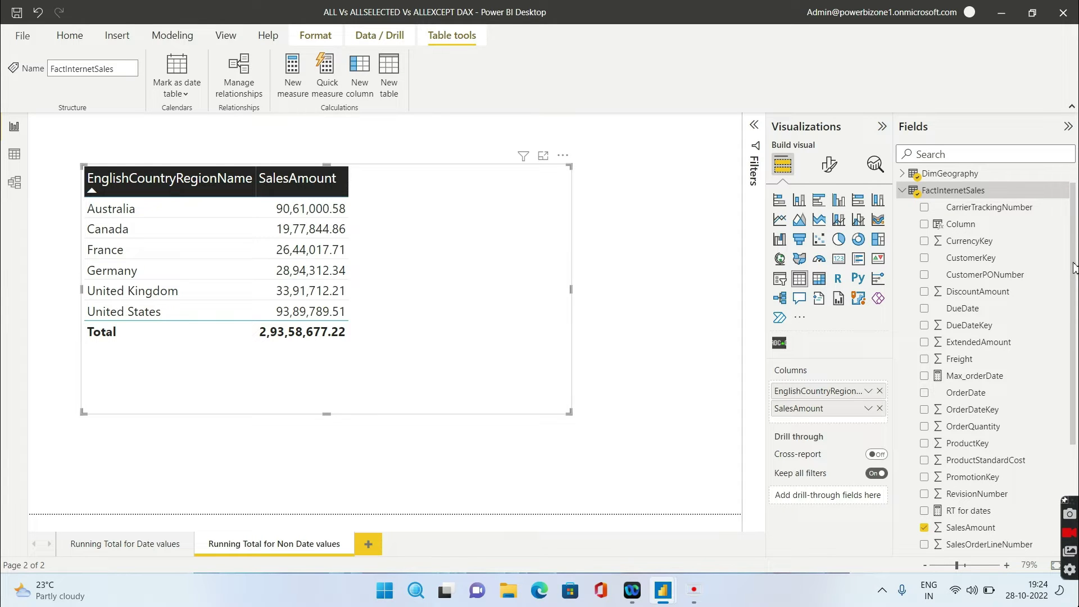
click(1059, 190)
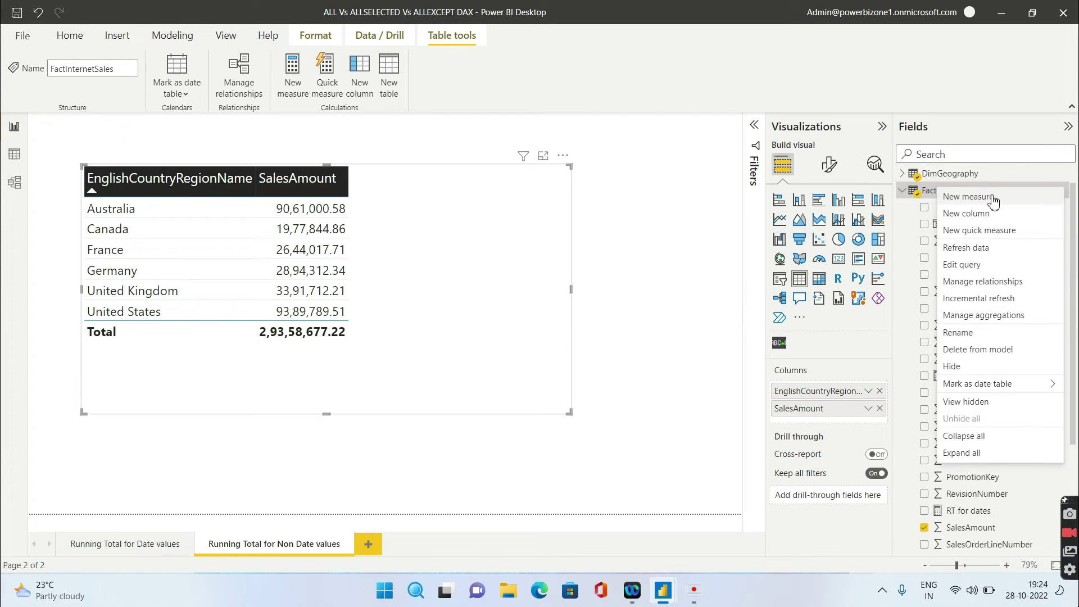
click(992, 198)
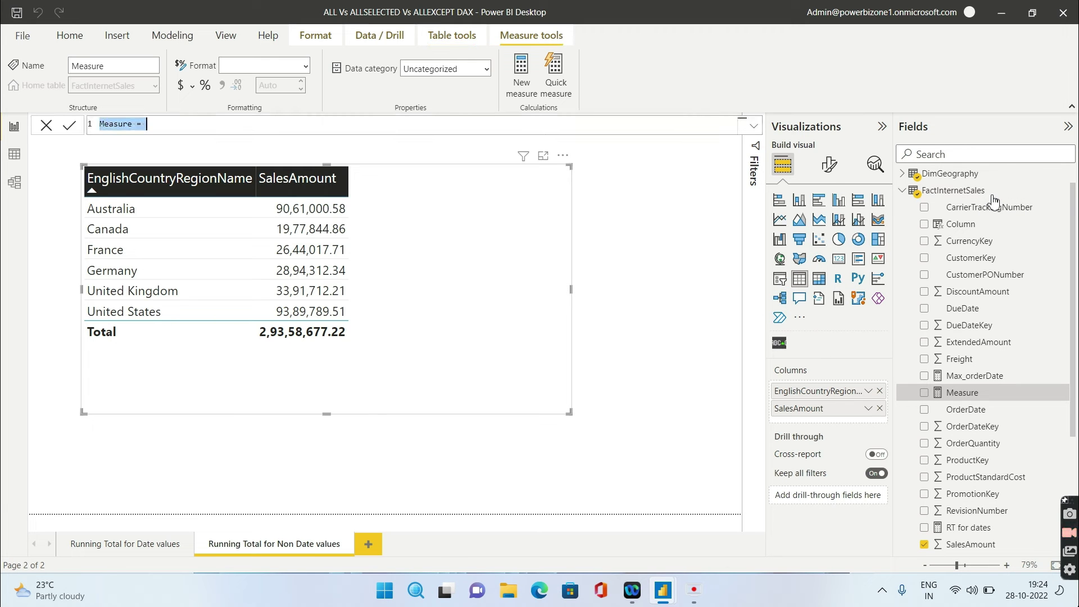
text(RT for Country=)
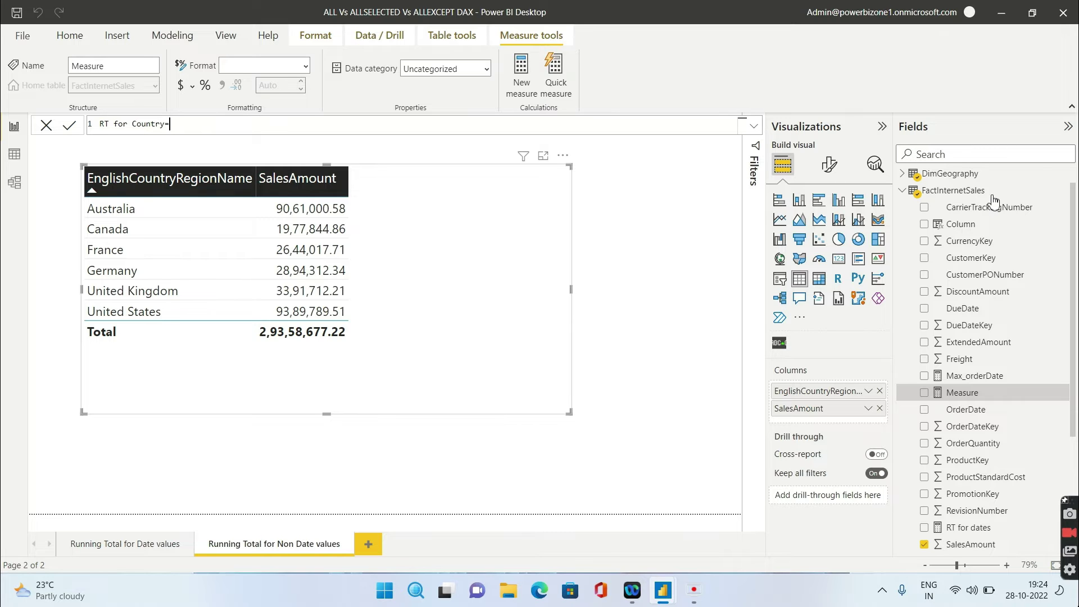
key(shift+Return)
Start the measure's formula with CALCULATE, using [Sum_Sales] as its expression, and continue on a new line
text(cal)
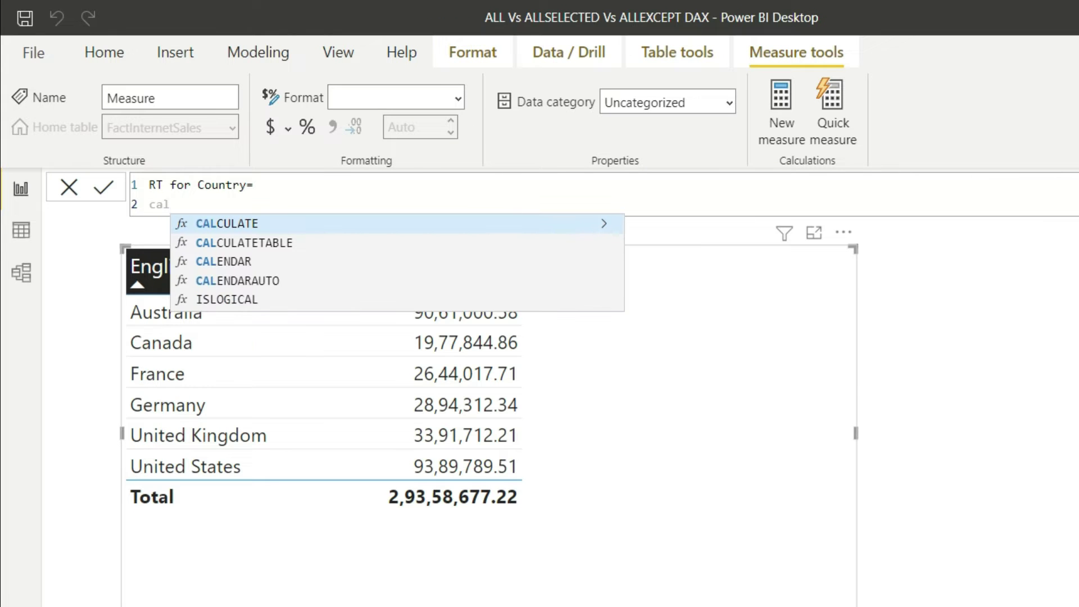
key(Tab)
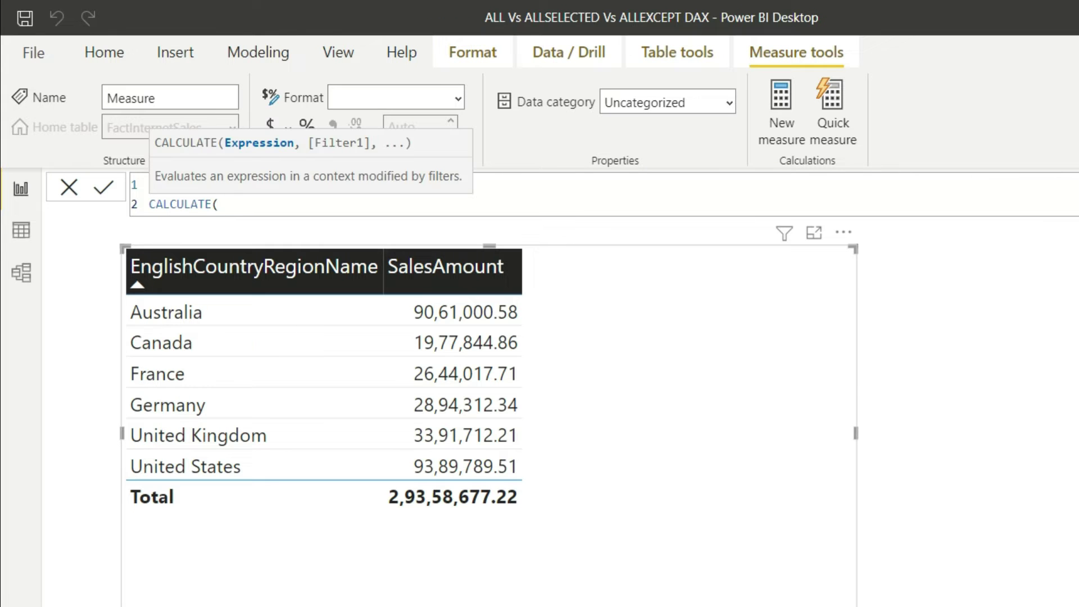
text(sum)
key(Up)
key(Tab)
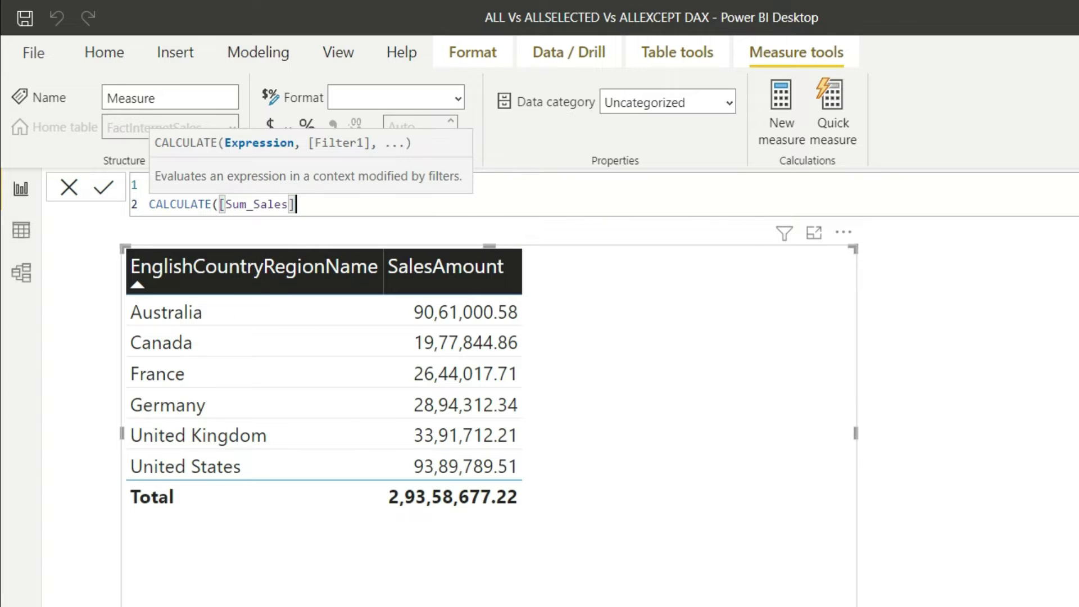
text(,)
key(shift+Return)
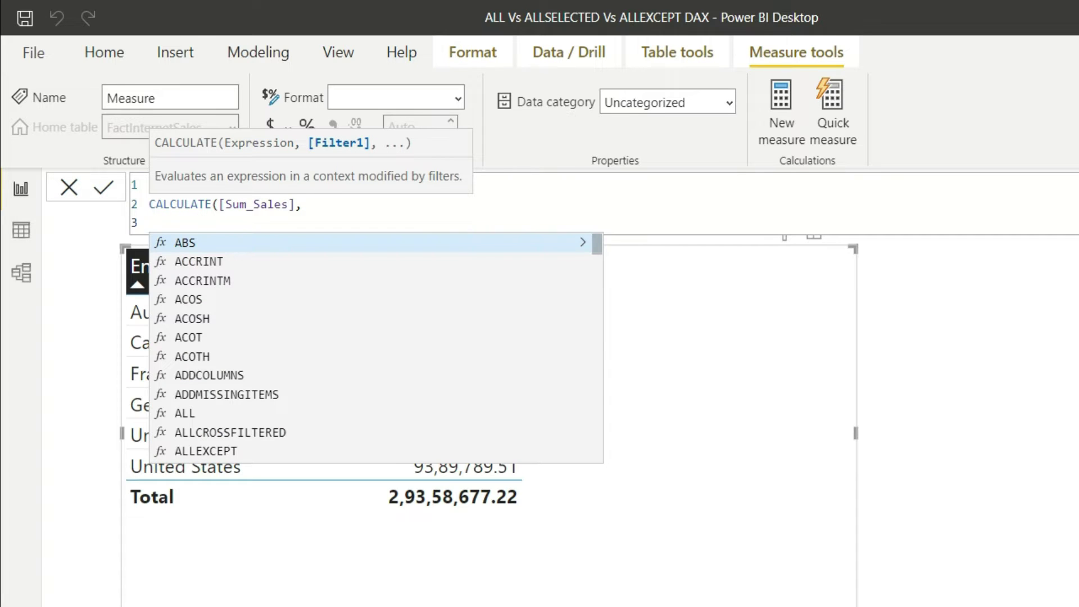
Insert the column DimGeography[FrenchCountryRegionName] on the indented line as the start of CALCULATE's filter
key(Escape)
key(Tab)
key(Tab)
key(Tab)
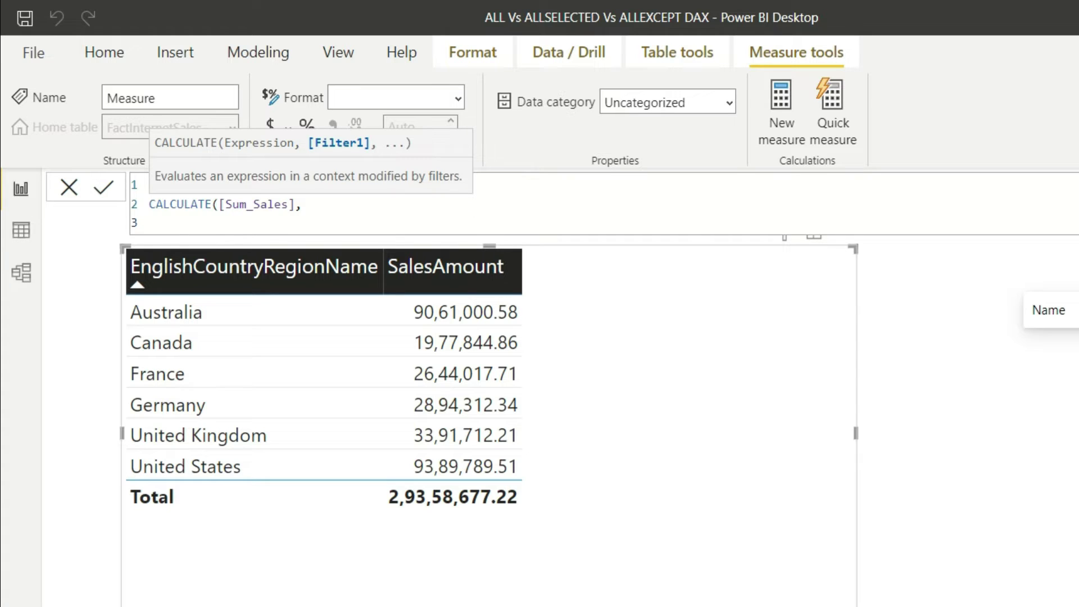
text(reg)
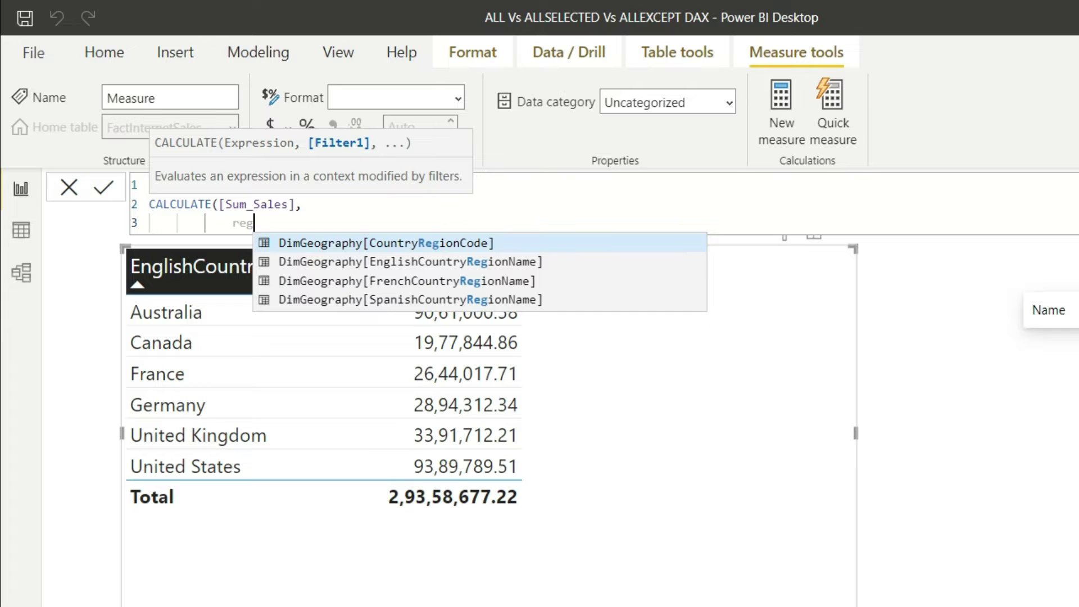
key(Down)
key(Down)
key(Tab)
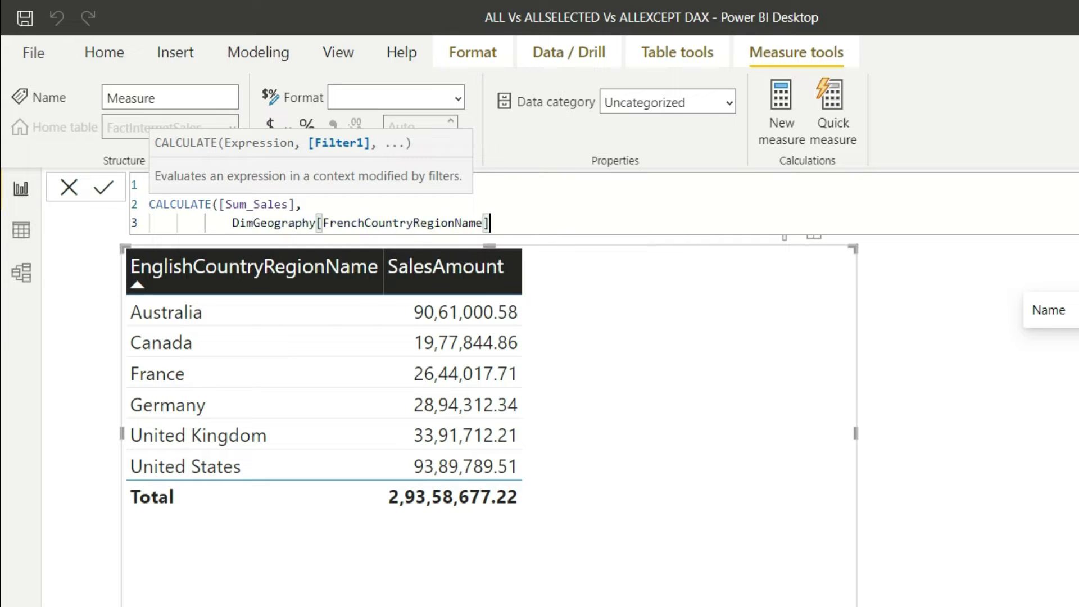
Complete the filter comparison with <=max(DimGeography[EnglishCountryRegionName])
text(<=max(eng)
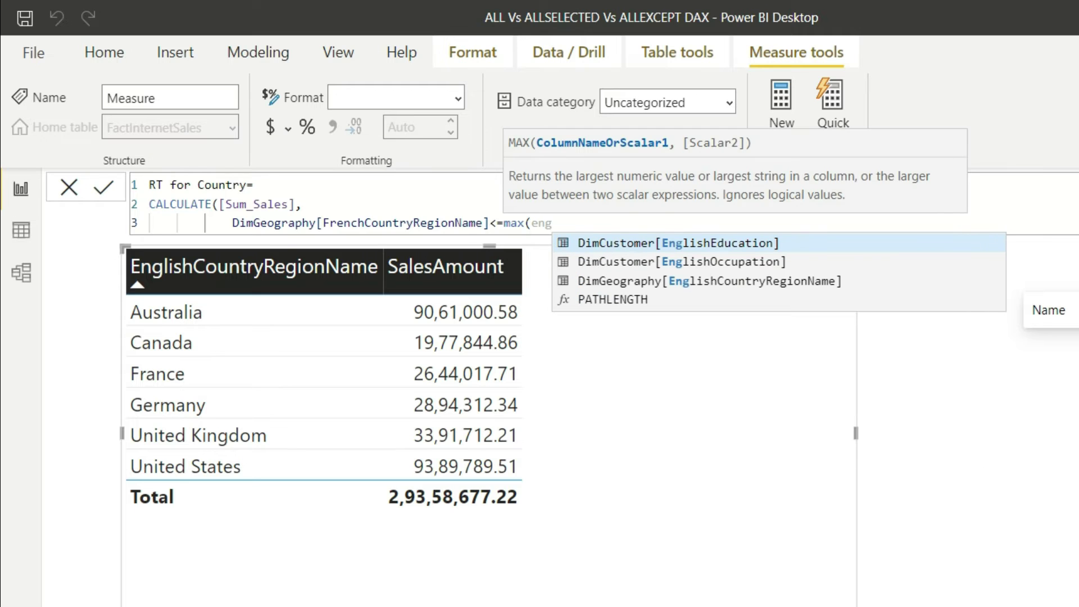
key(Down)
key(Down)
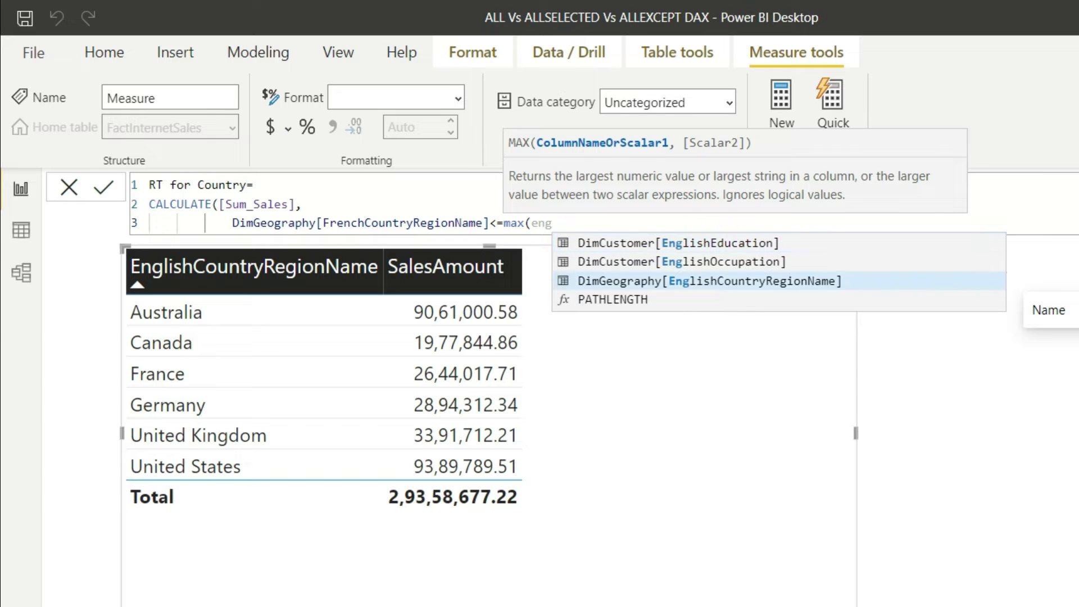
key(Tab)
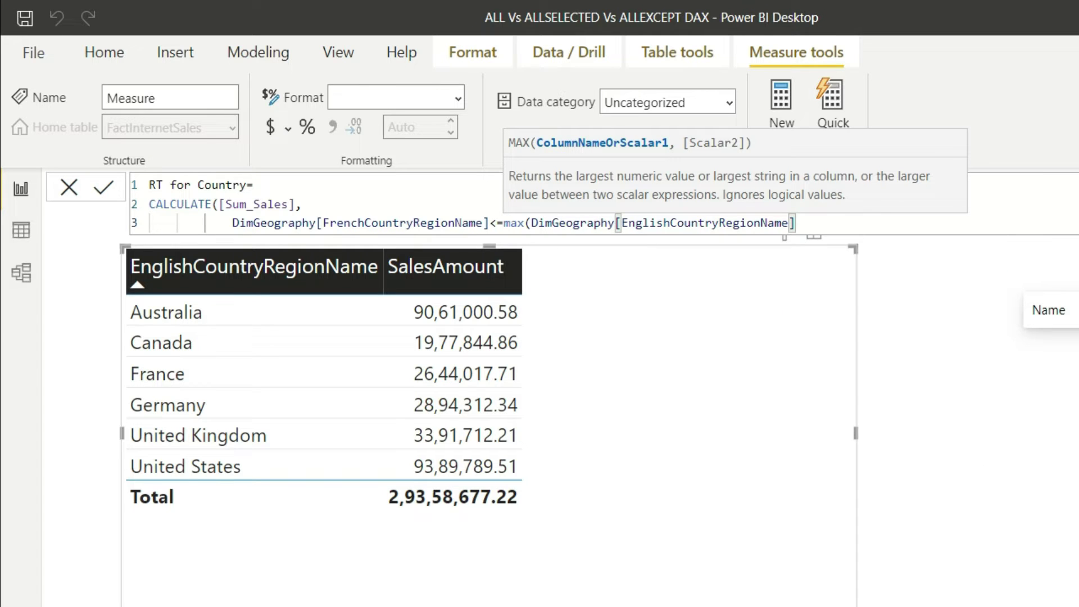
text())
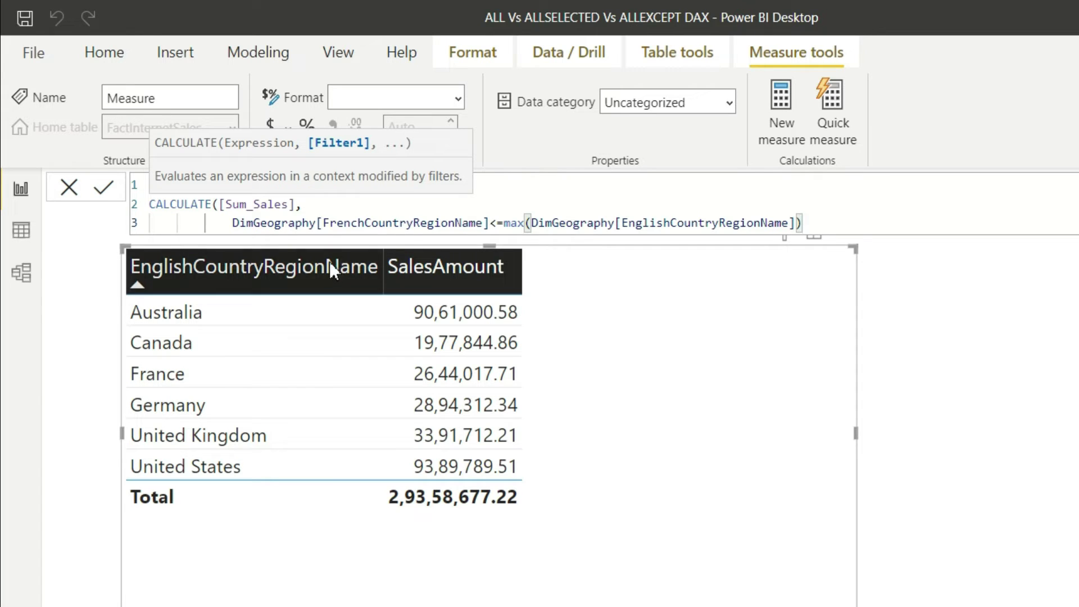
Insert a FILTER function on a new line between the CALCULATE expression and the region comparison
click(326, 211)
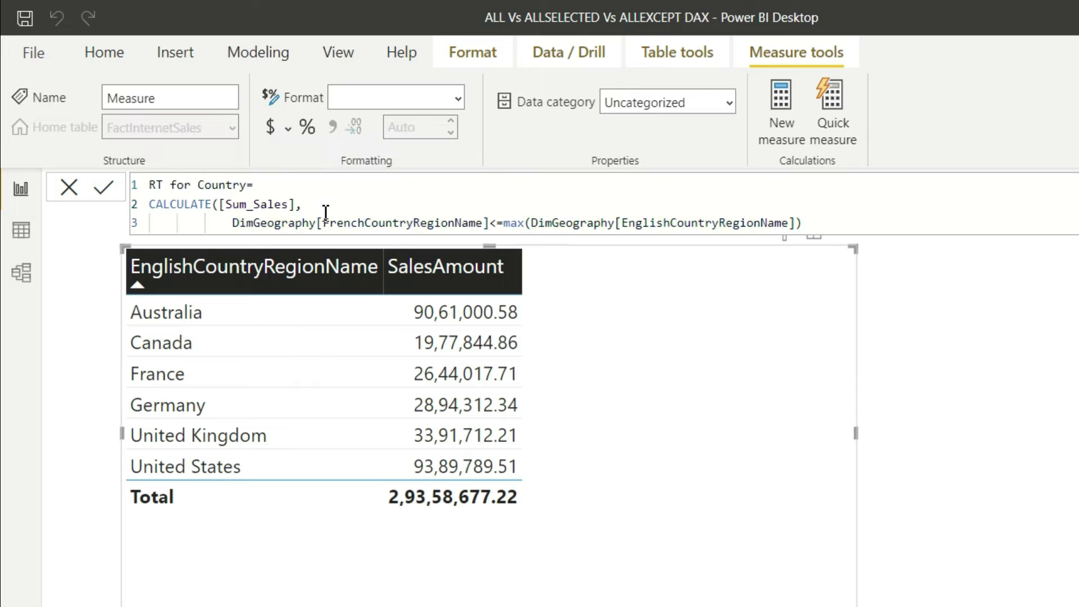
key(shift+Return)
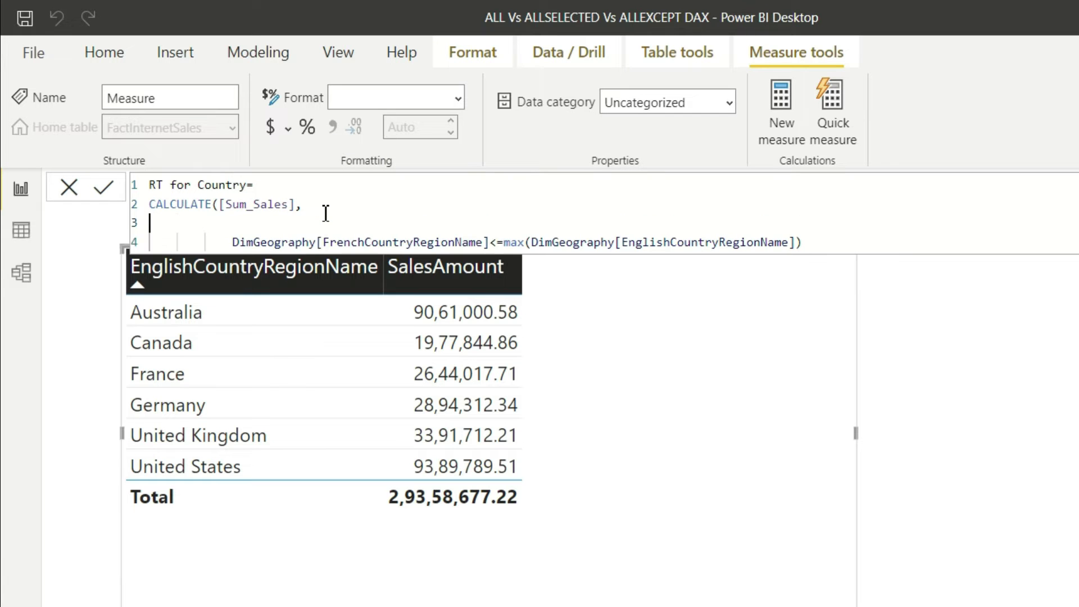
text(FILTER)
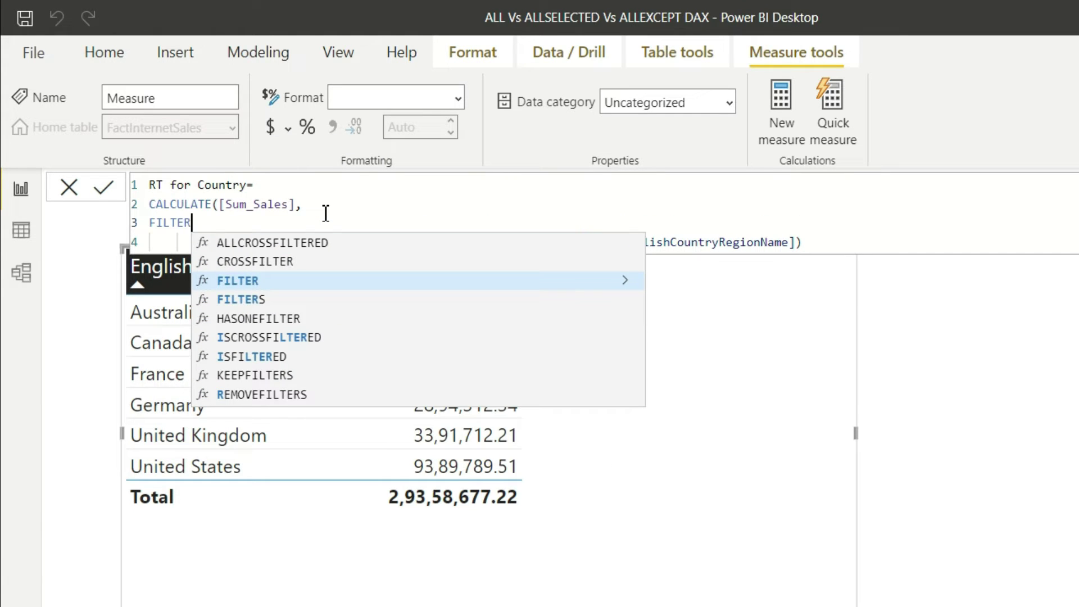
text(()
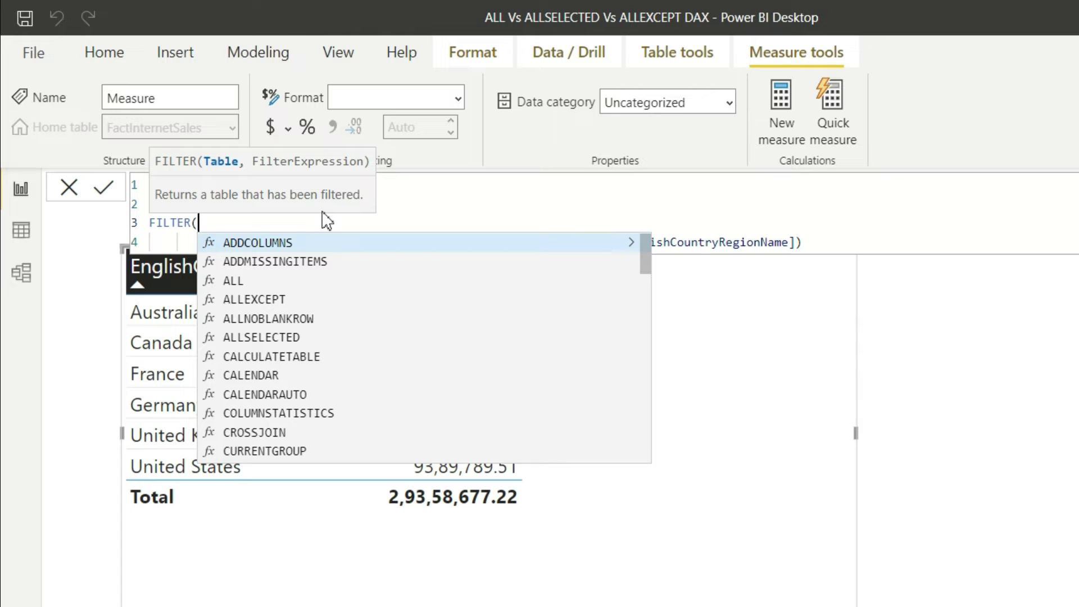
Give FILTER the table argument ALL(DimGeography[EnglishCountryRegionName]), followed by a comma before the comparison
text(ALL)
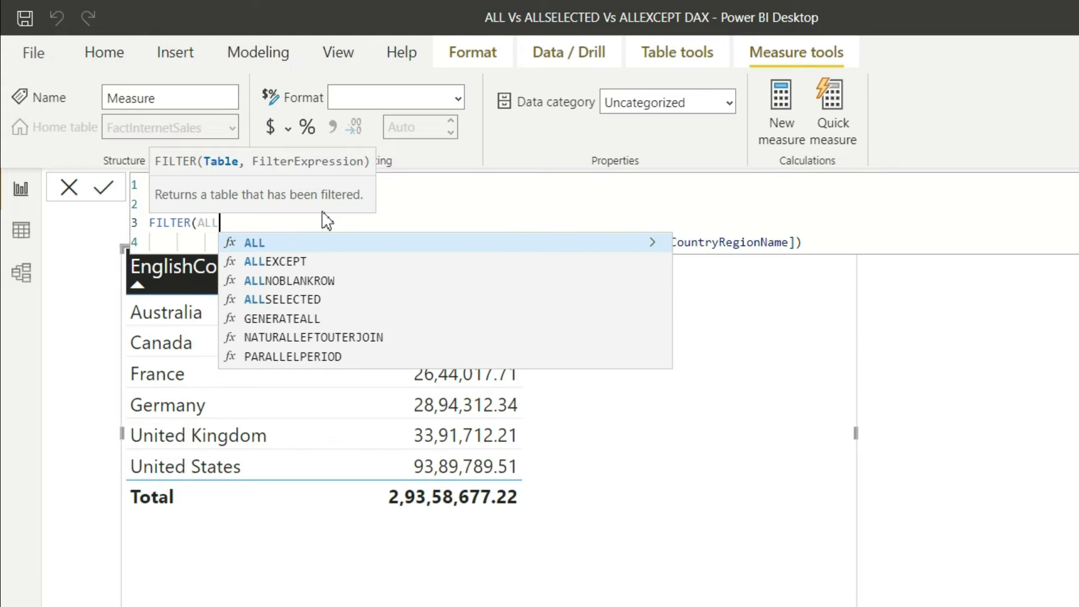
text(()
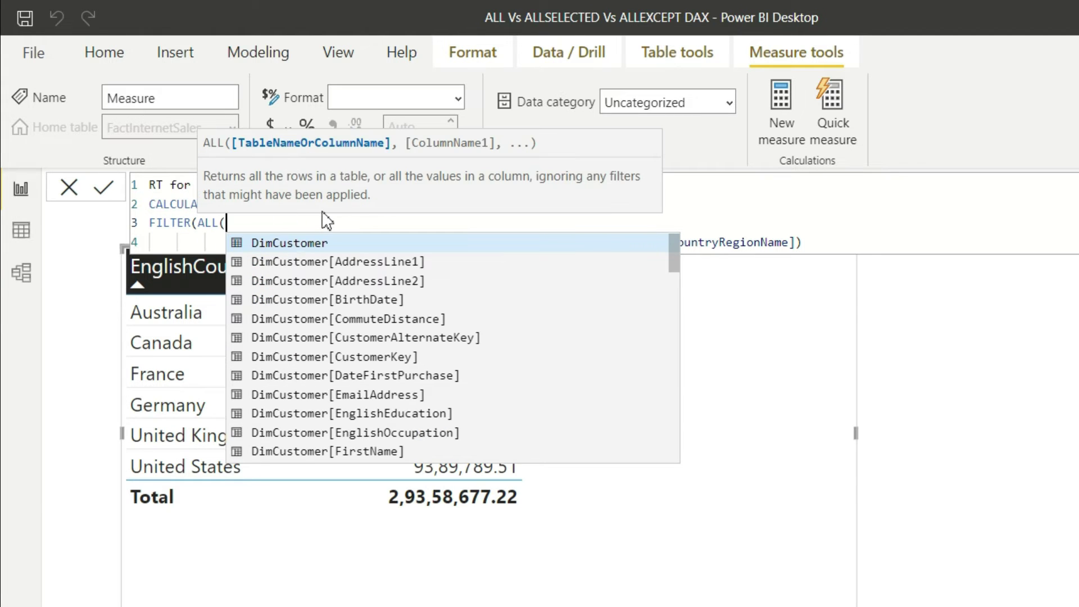
text(eng)
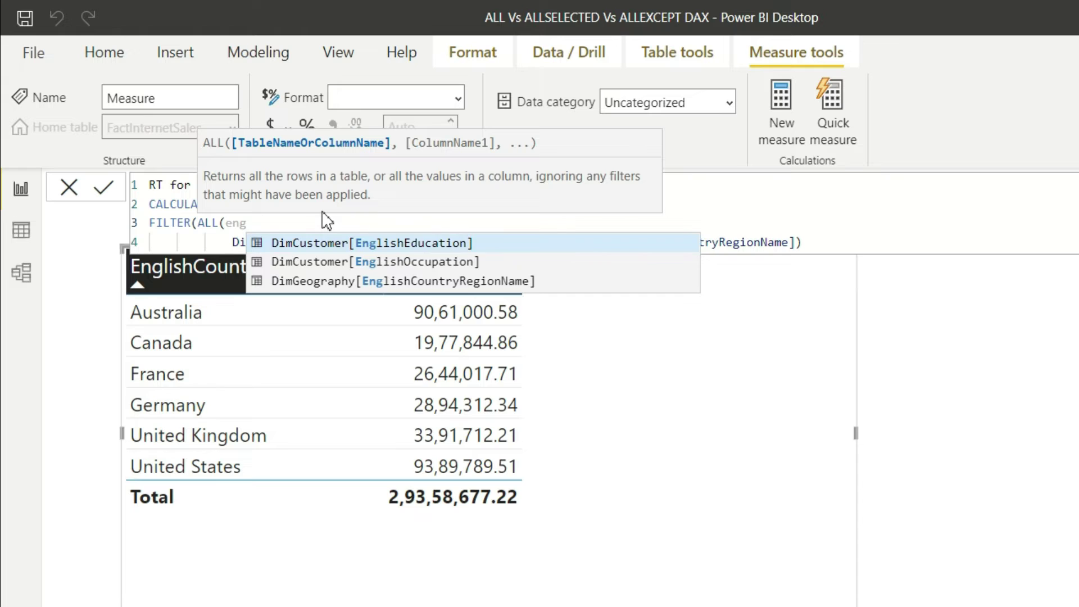
key(Down)
key(Down)
key(Tab)
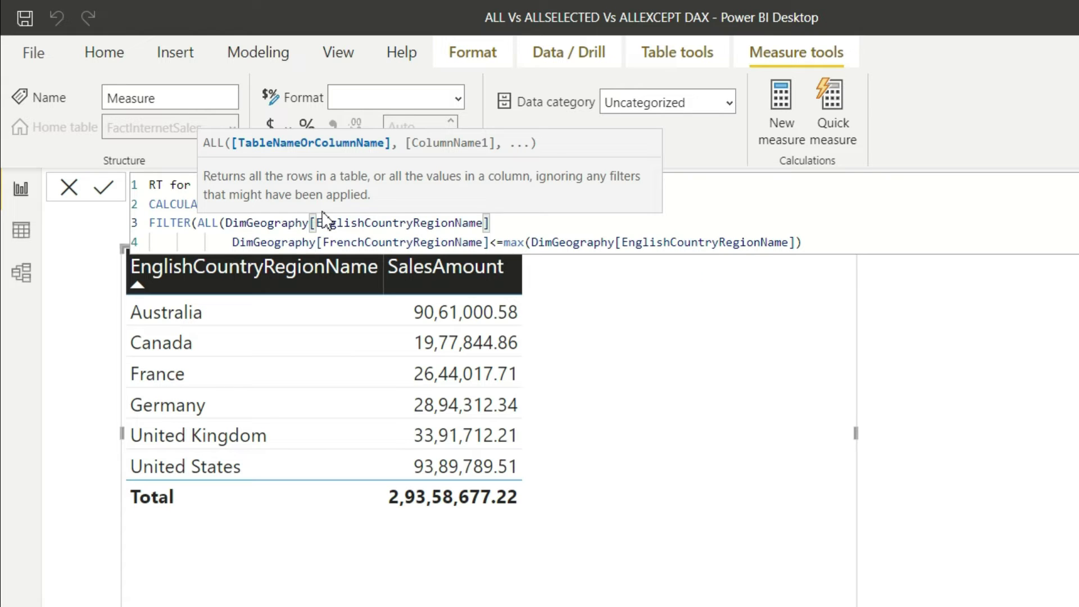
text())
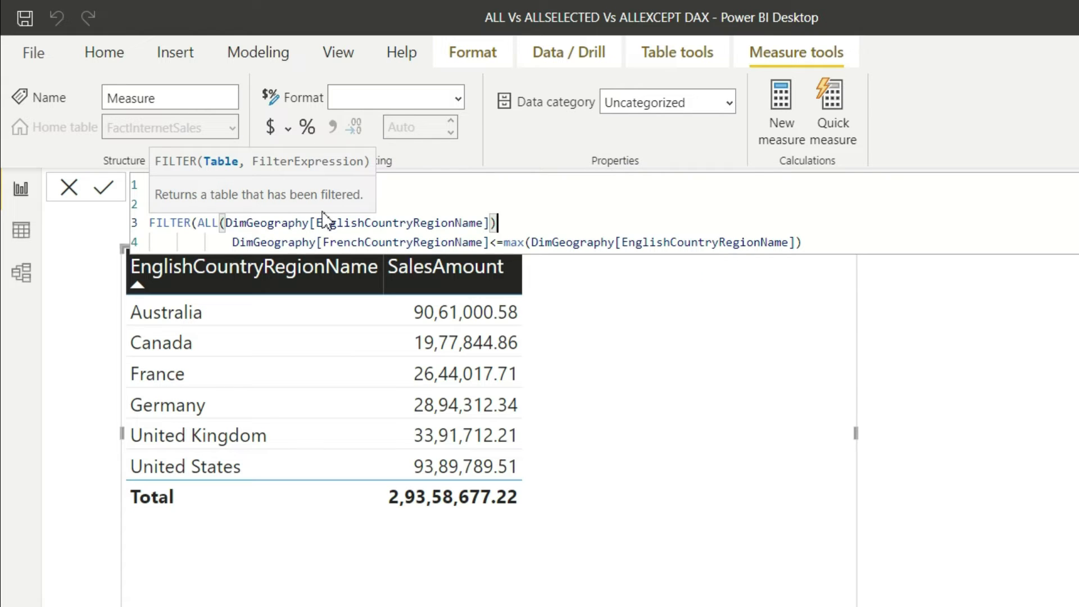
text(,)
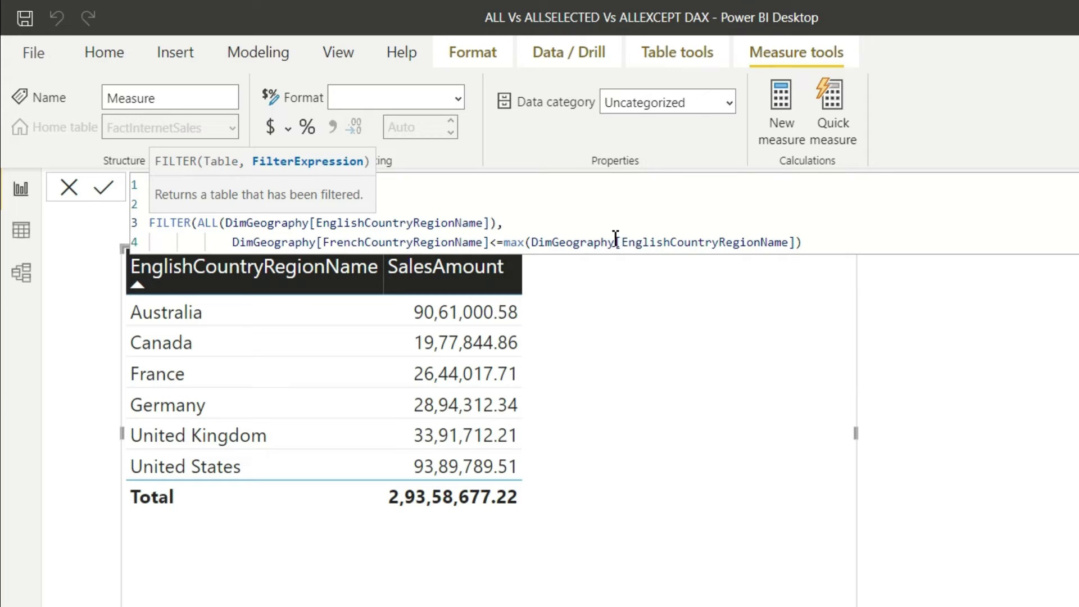
Close the FILTER and CALCULATE functions with two parentheses on a new last line and submit the formula
click(818, 245)
key(shift+Return)
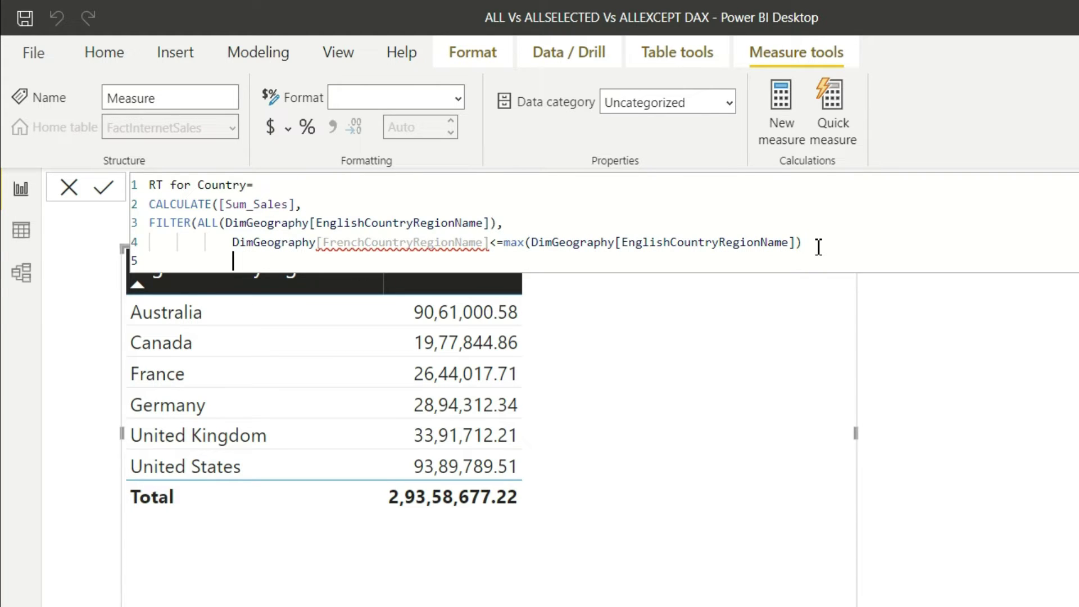
text())
key(Return)
text())
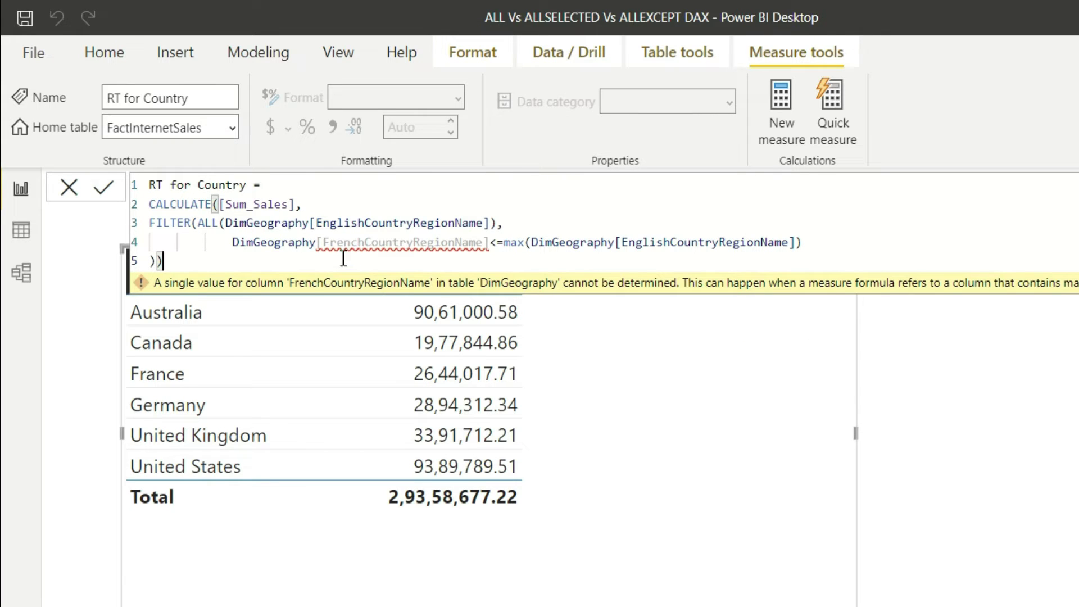
Replace FrenchCountryRegionName with EnglishCountryRegionName on the left side of the comparison and commit the measure
click(491, 244)
key(BackSpace)
key(BackSpace)
key(BackSpace)
key(BackSpace)
key(BackSpace)
key(BackSpace)
key(BackSpace)
key(BackSpace)
key(BackSpace)
key(BackSpace)
key(BackSpace)
key(BackSpace)
key(BackSpace)
key(BackSpace)
key(BackSpace)
key(BackSpace)
key(BackSpace)
key(BackSpace)
key(BackSpace)
key(BackSpace)
text(EnglishCountryRegionName])
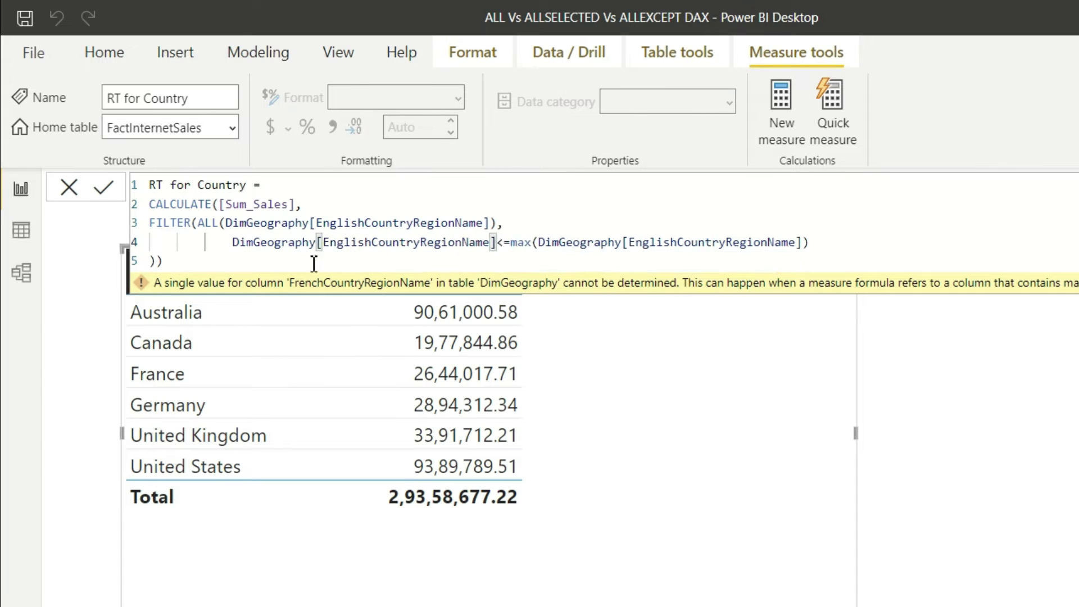
key(Return)
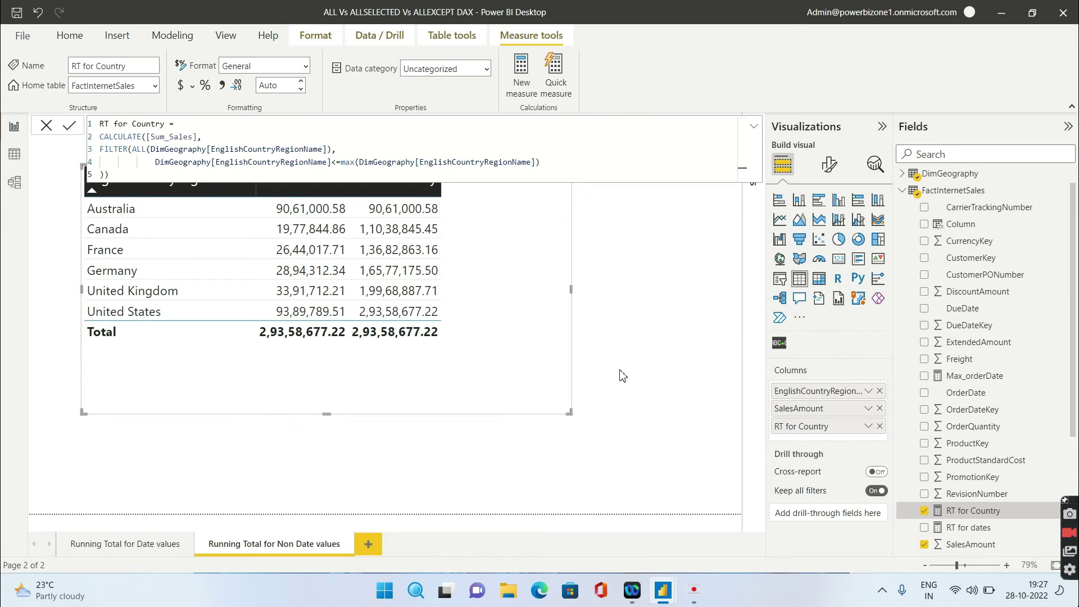
Deselect the table visual and duplicate the report page "Running Total for Non Date values"
click(946, 563)
click(534, 304)
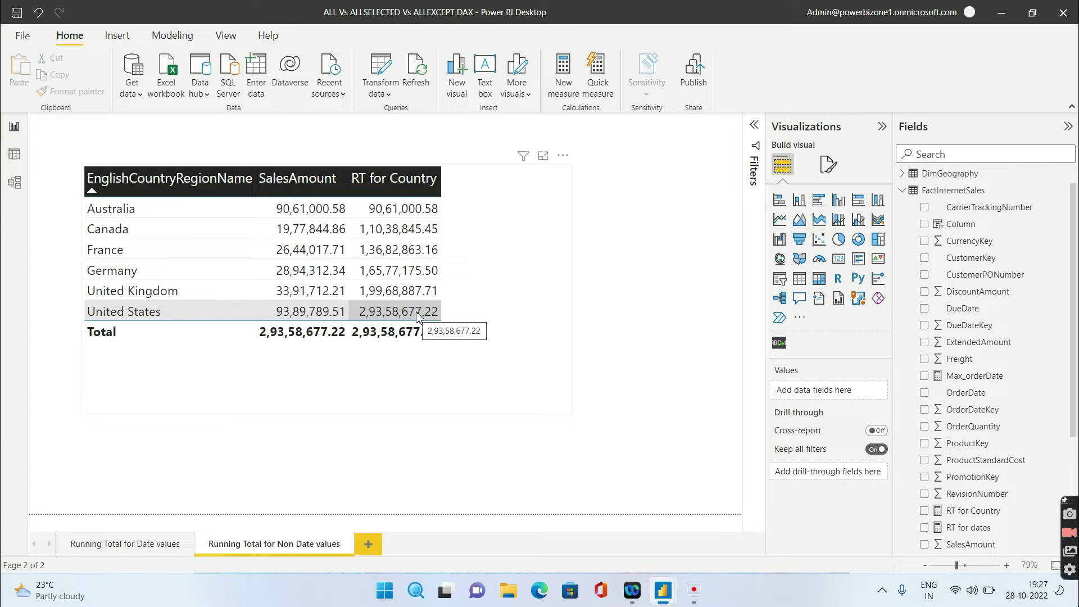
right_click(304, 552)
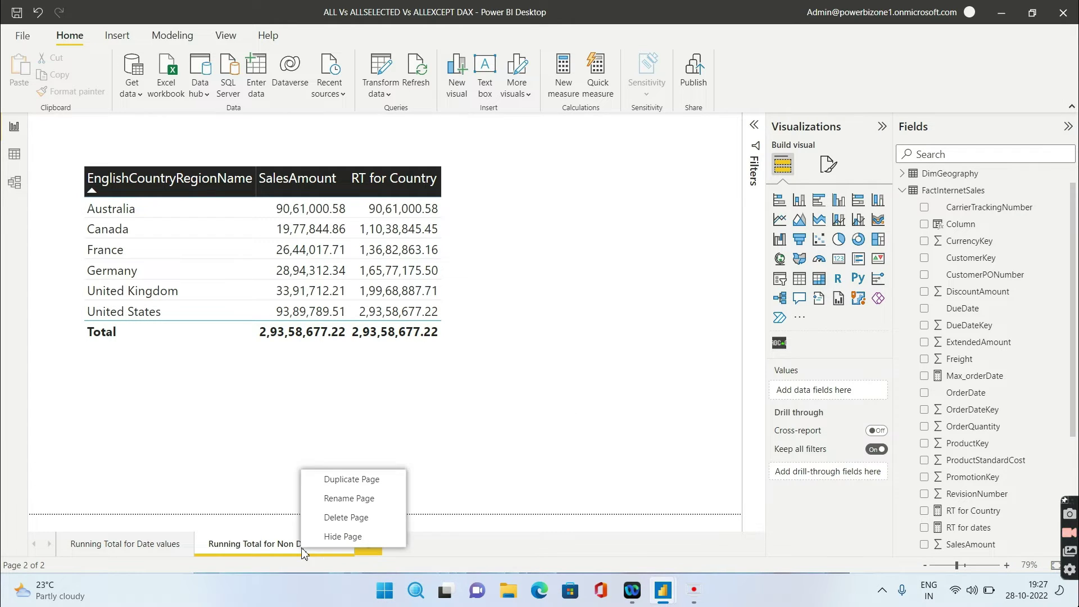
click(316, 483)
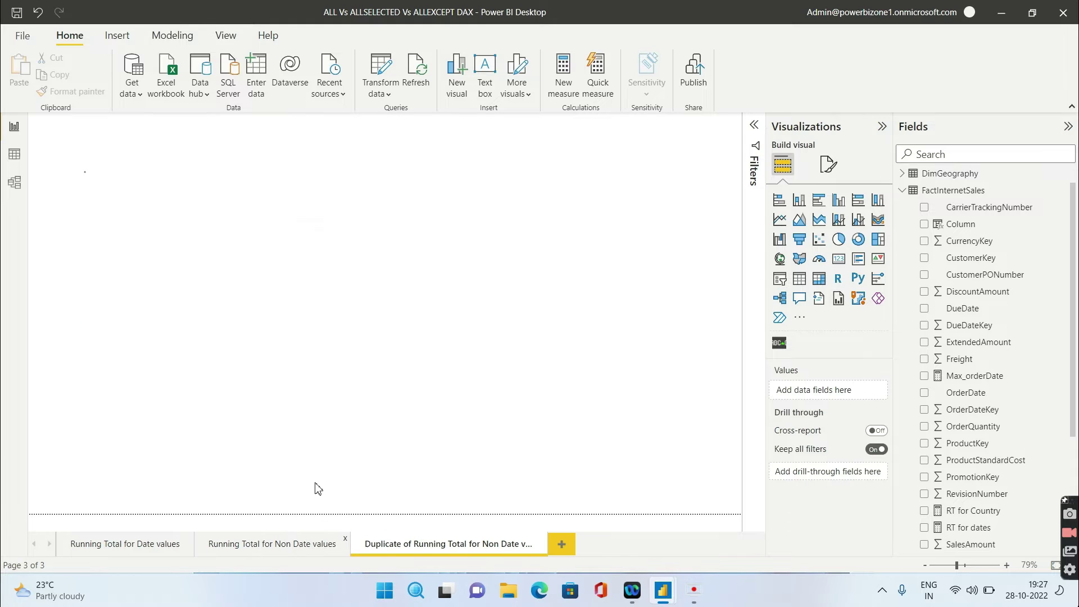
Rename the duplicated page by appending "-Opt2" to the end of its existing name
double_click(446, 550)
key(End)
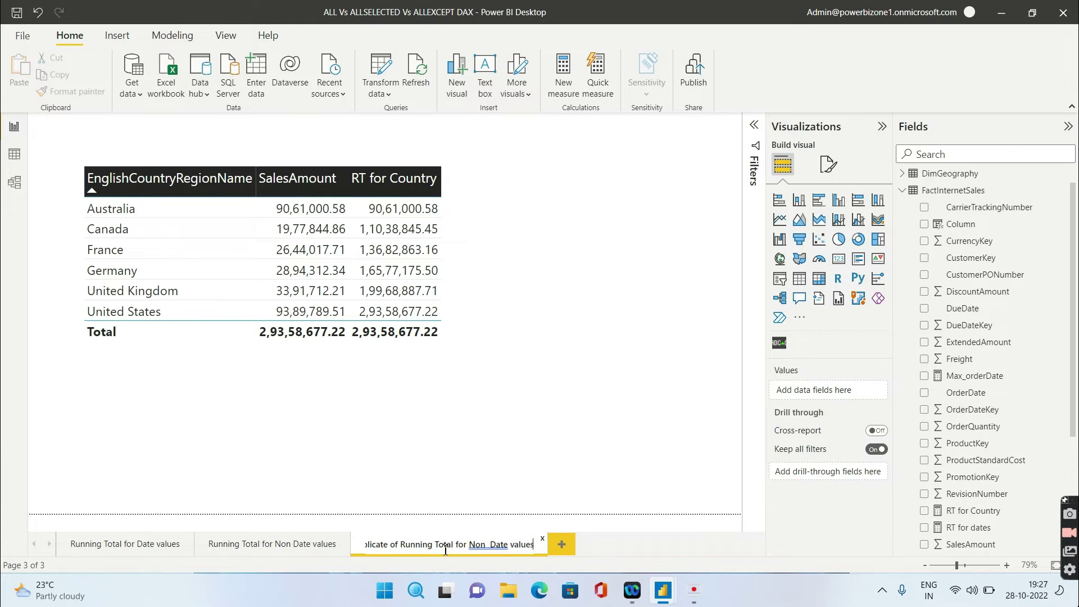
text(-Opt2)
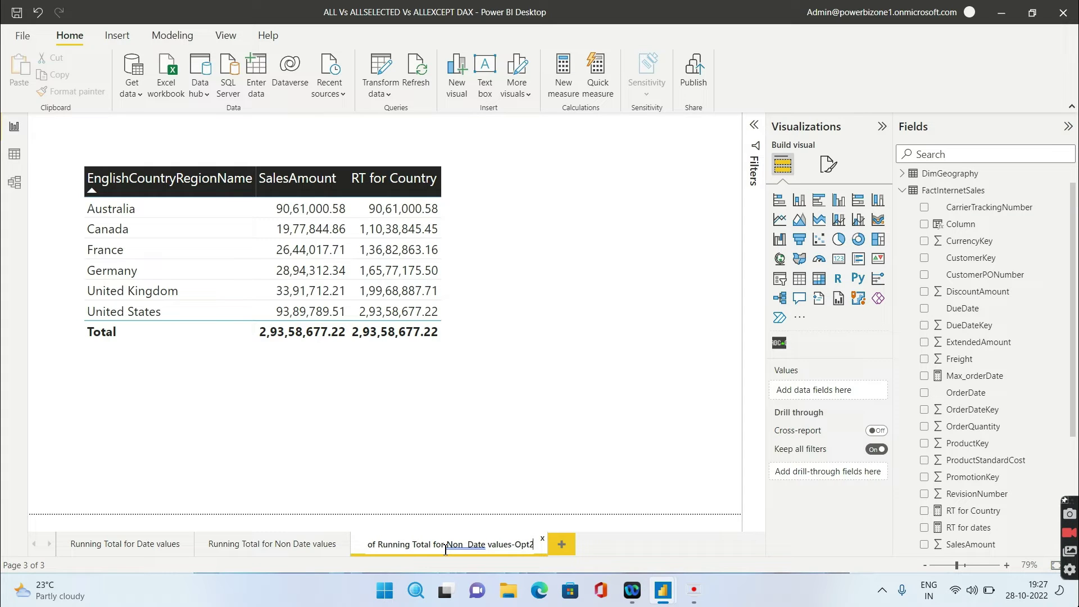
key(Return)
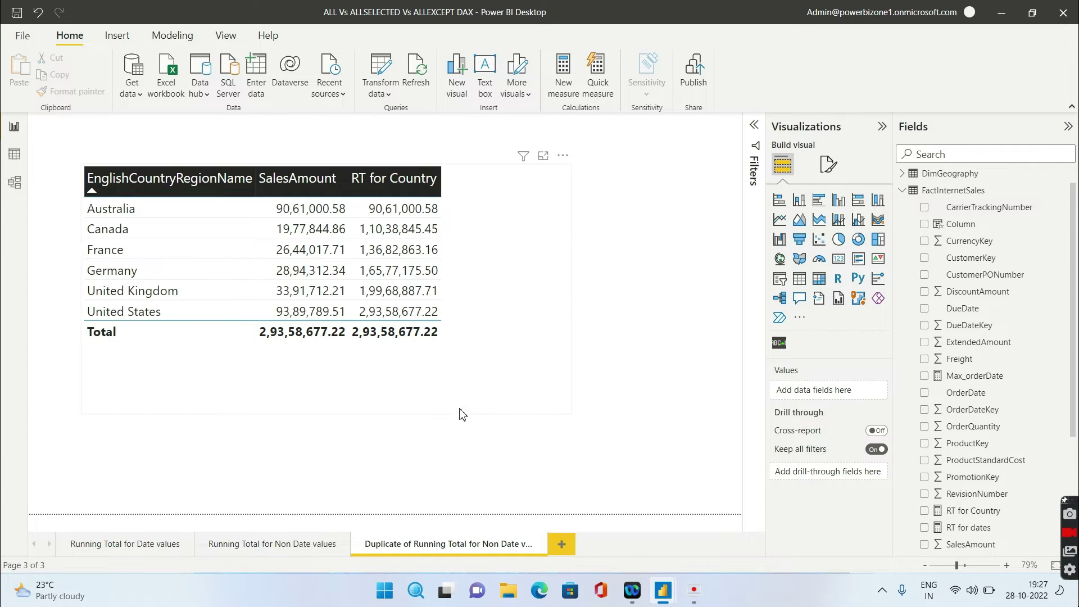
Remove RT for Country from the table visual and sort the table by SalesAmount in descending order
click(466, 255)
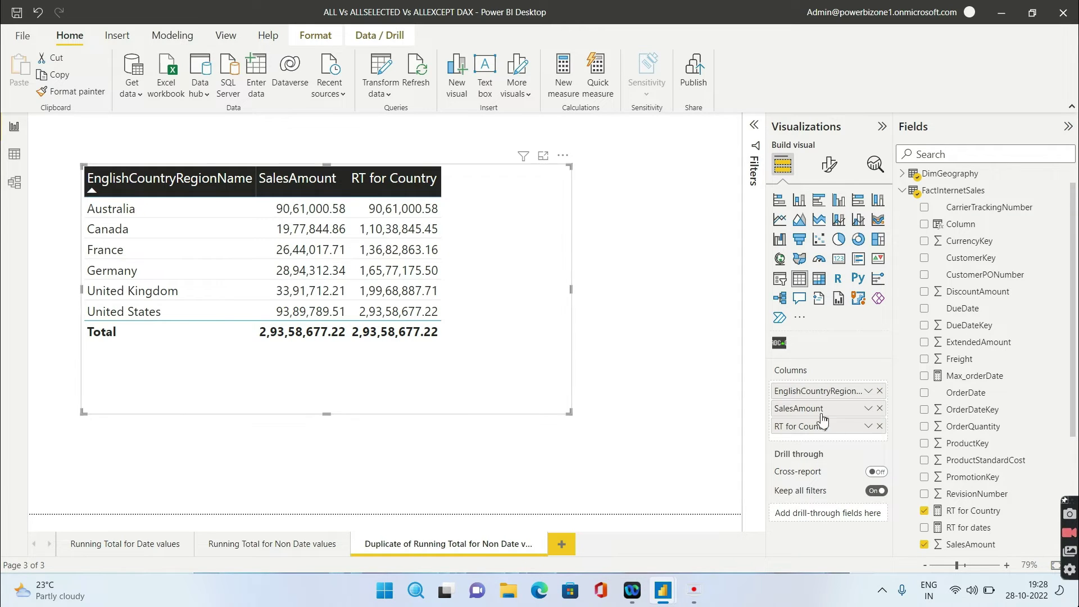
click(879, 426)
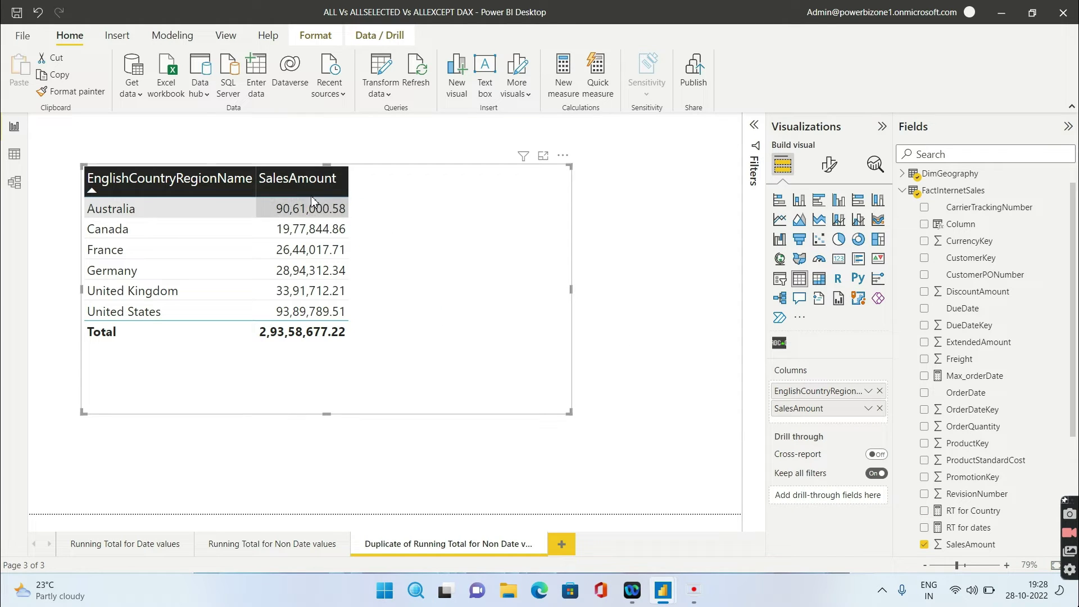
click(298, 178)
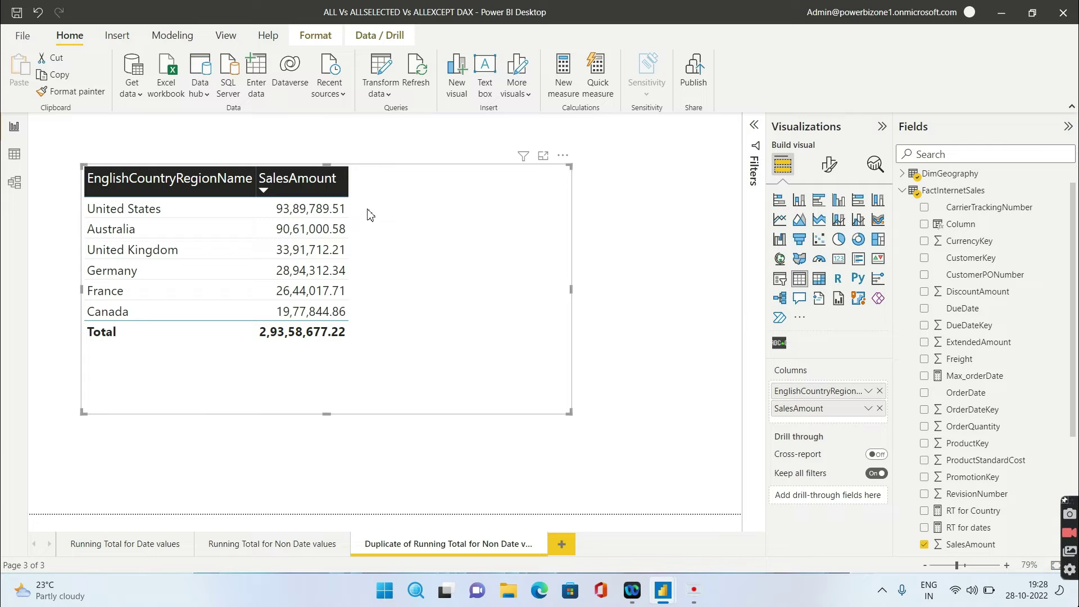
Create a new measure named Rank in FactInternetSales and begin its formula with the RANKX function
click(1063, 197)
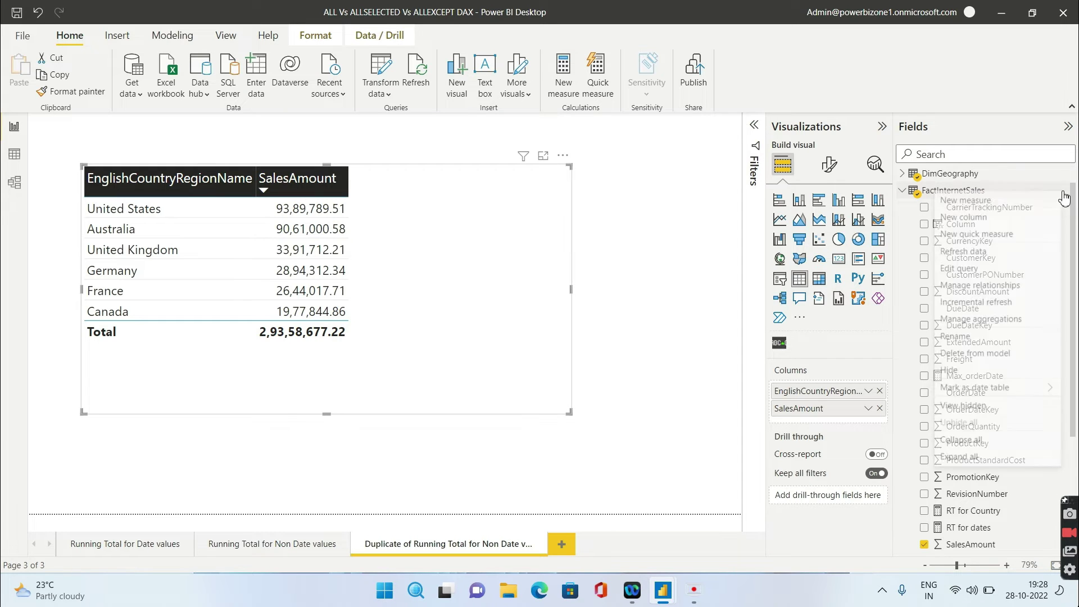
click(1013, 202)
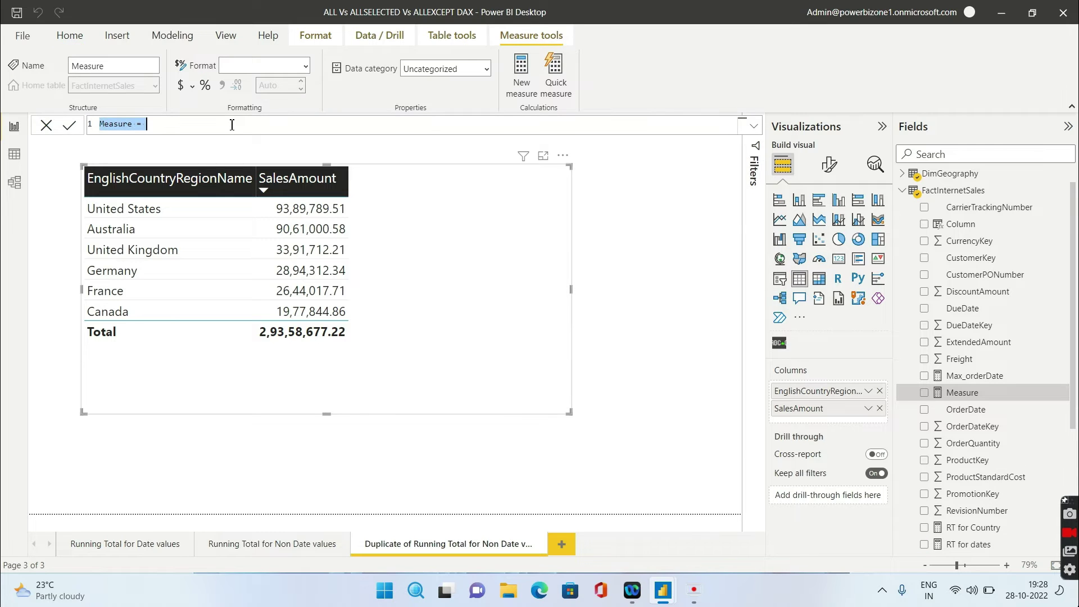
text(Rank )
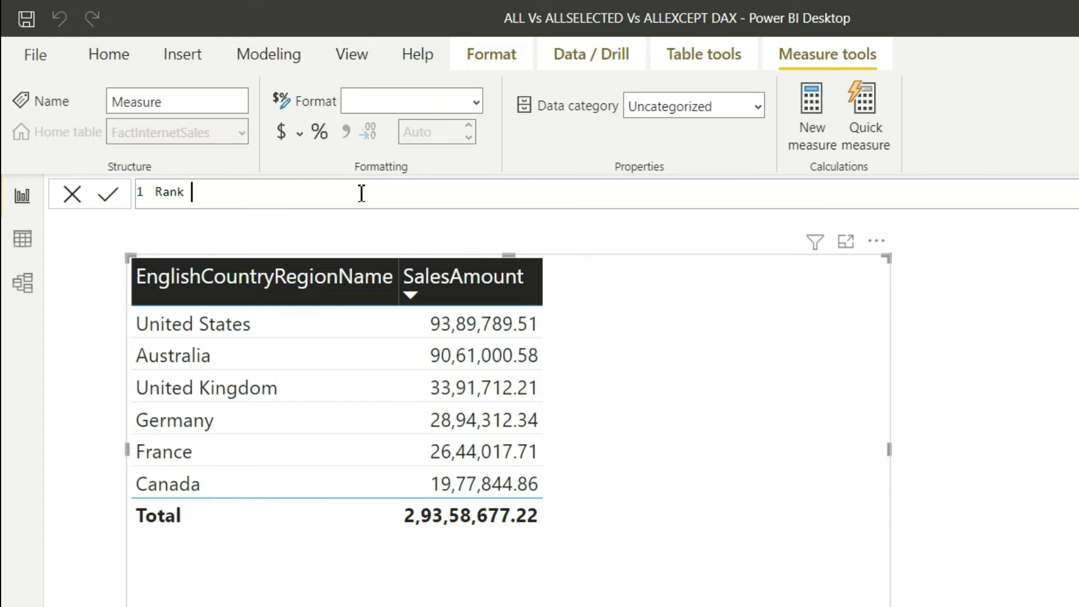
text(=RANK)
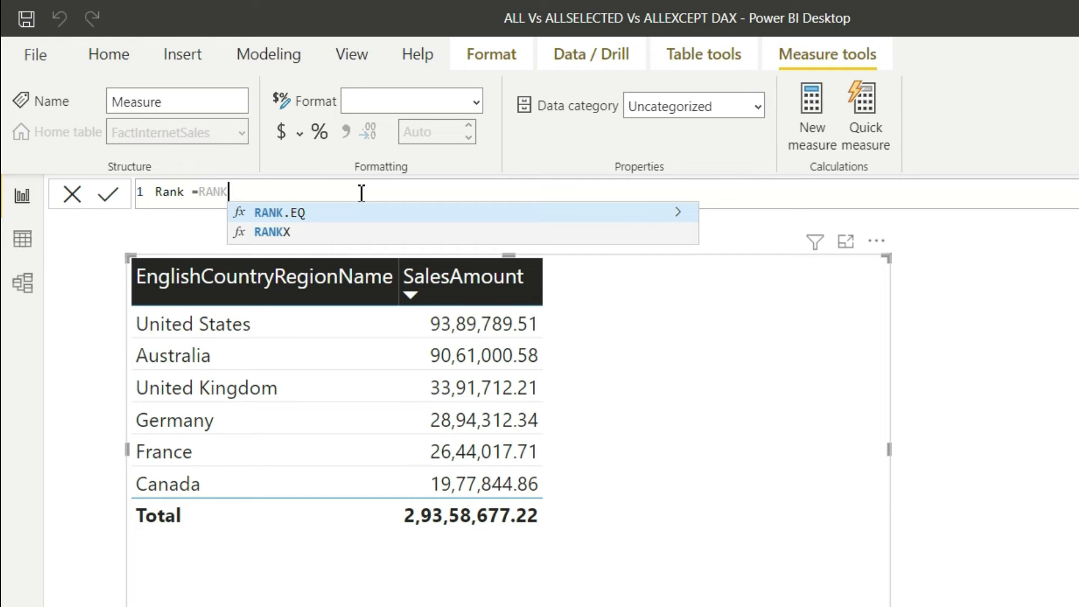
text(X()
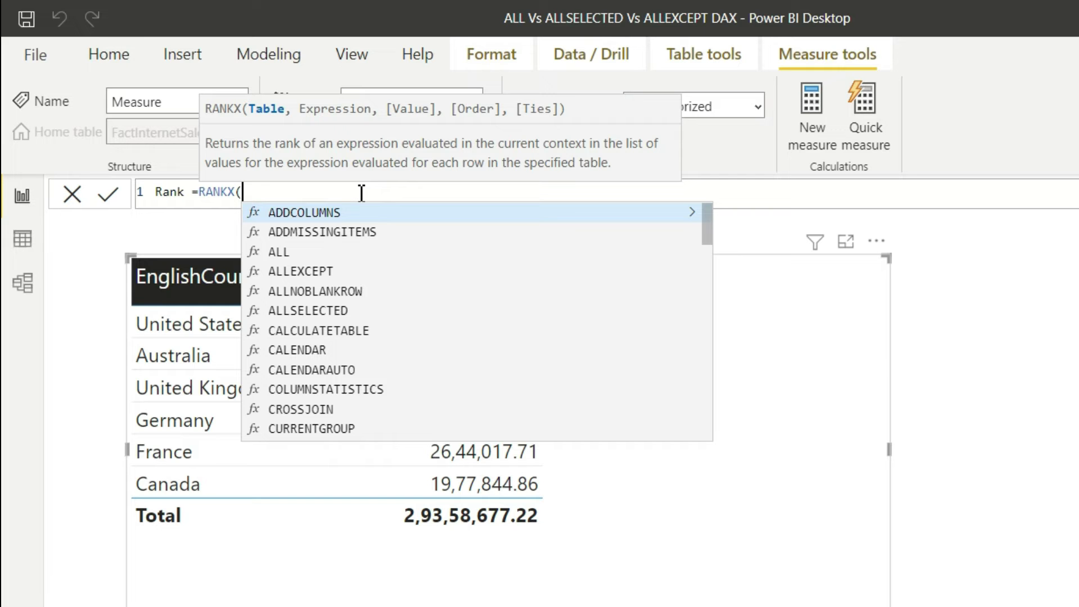
Give RANKX the table argument ALL(DimGeography[EnglishCountryRegionName]), followed by a comma
text(AL)
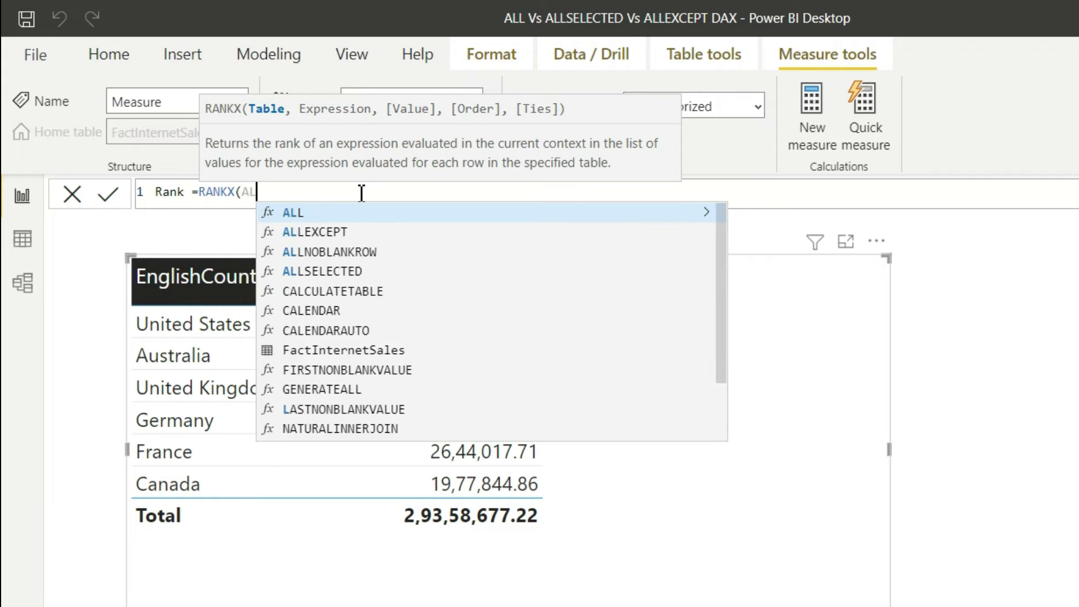
text(L(eng)
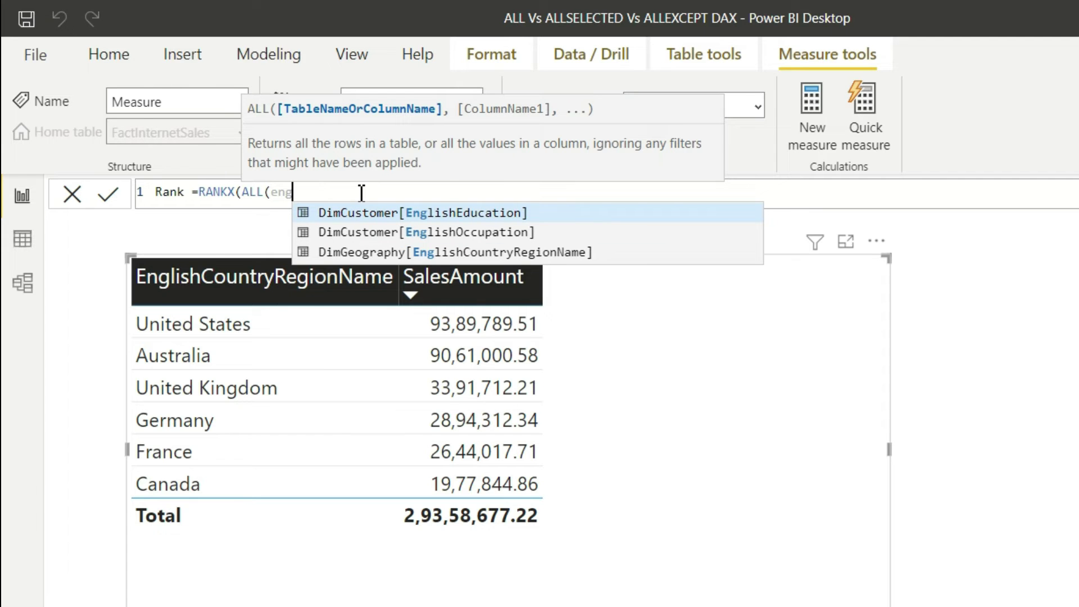
key(Down)
key(Down)
key(Tab)
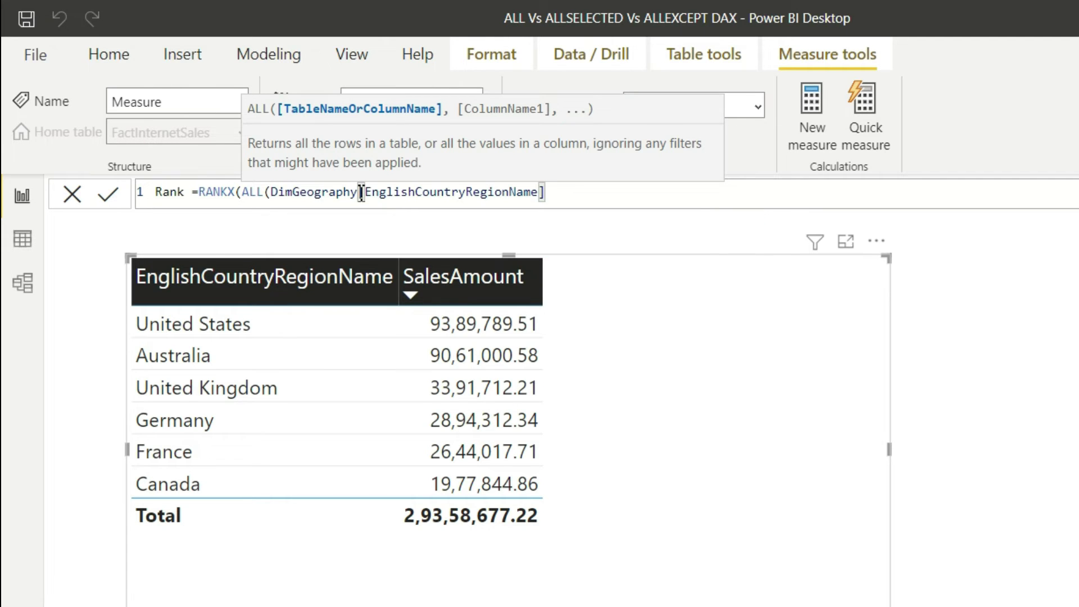
text())
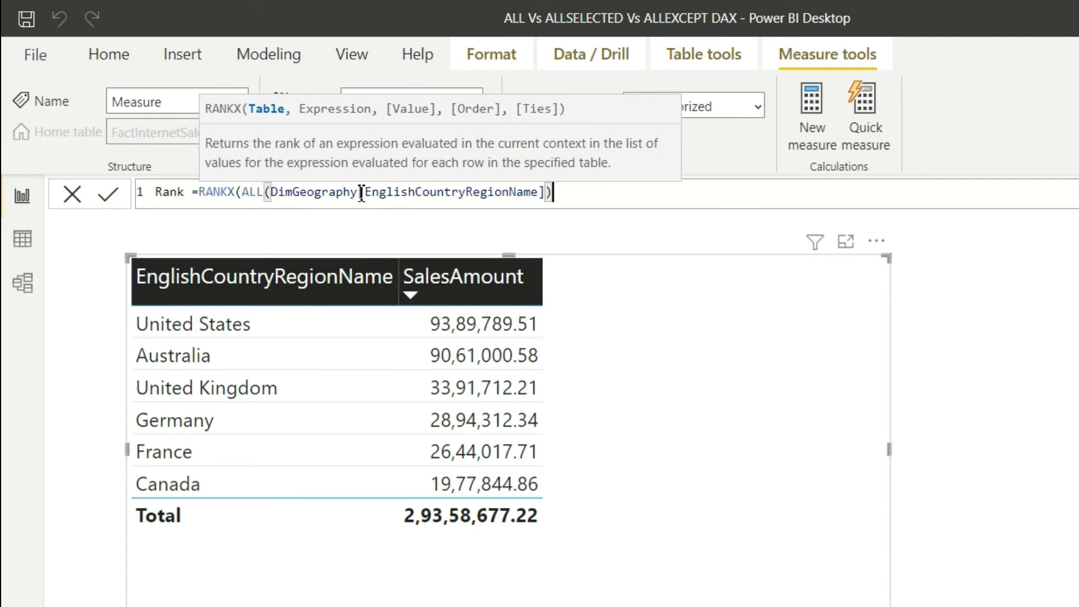
text(,)
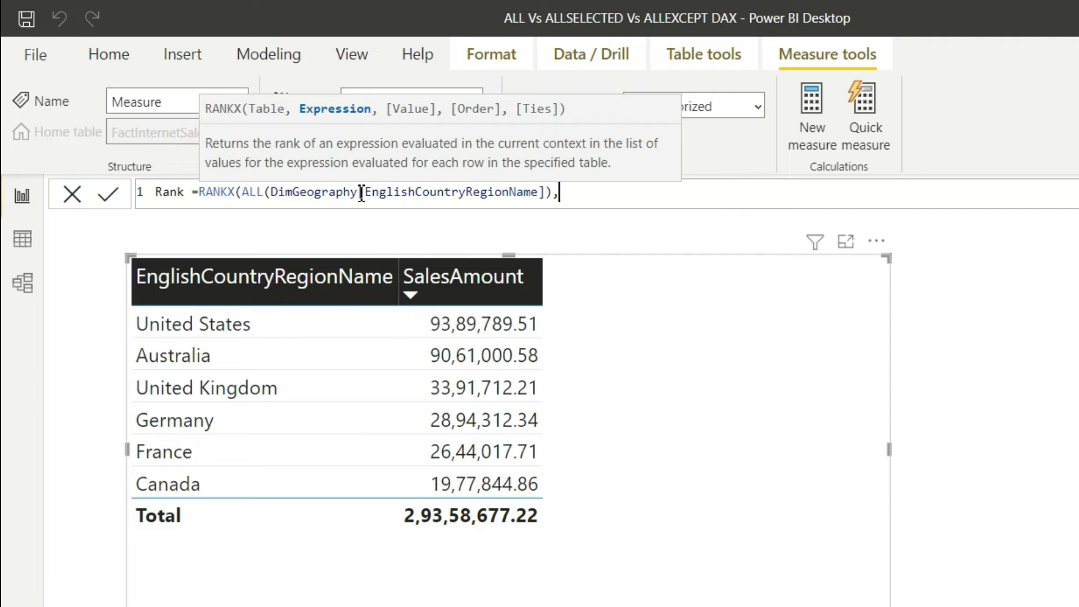
Enter [Sum_Sales] as the RANKX expression on a new indented line and leave the Value argument empty
key(shift+Return)
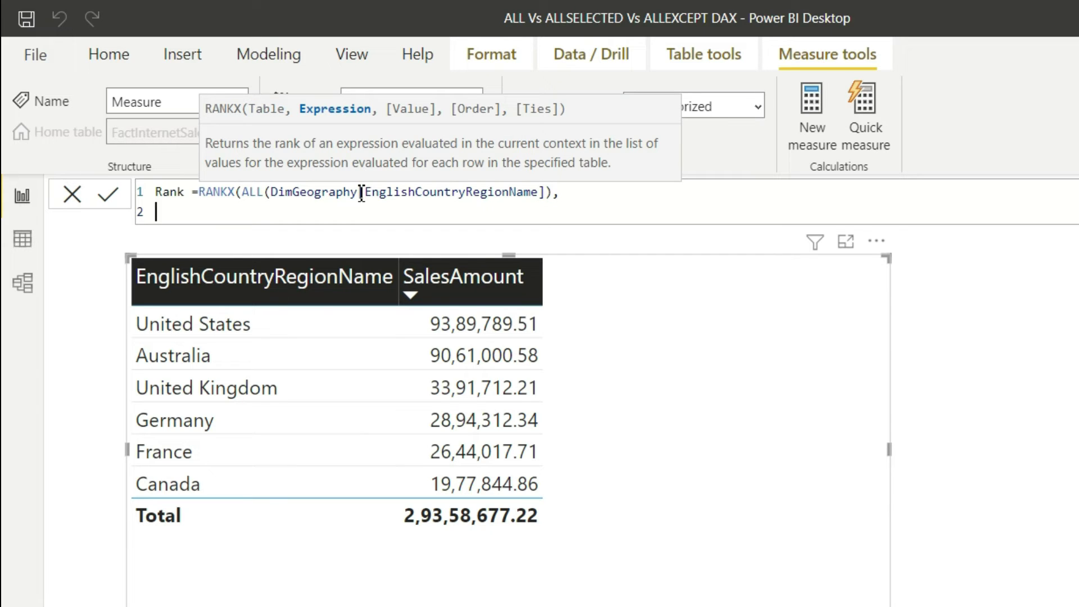
key(Tab)
key(Tab)
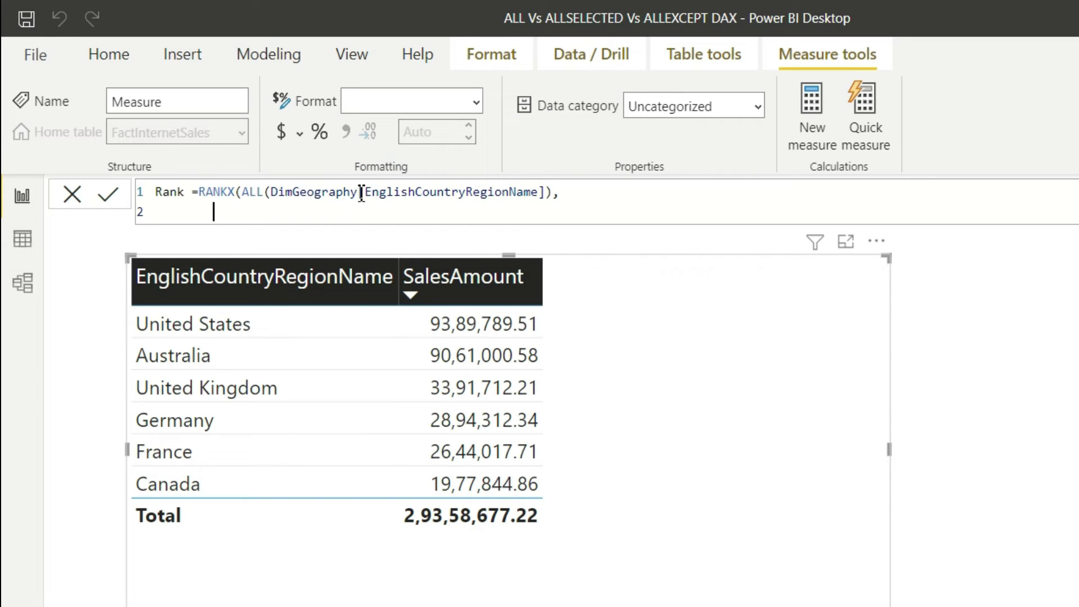
text(sum)
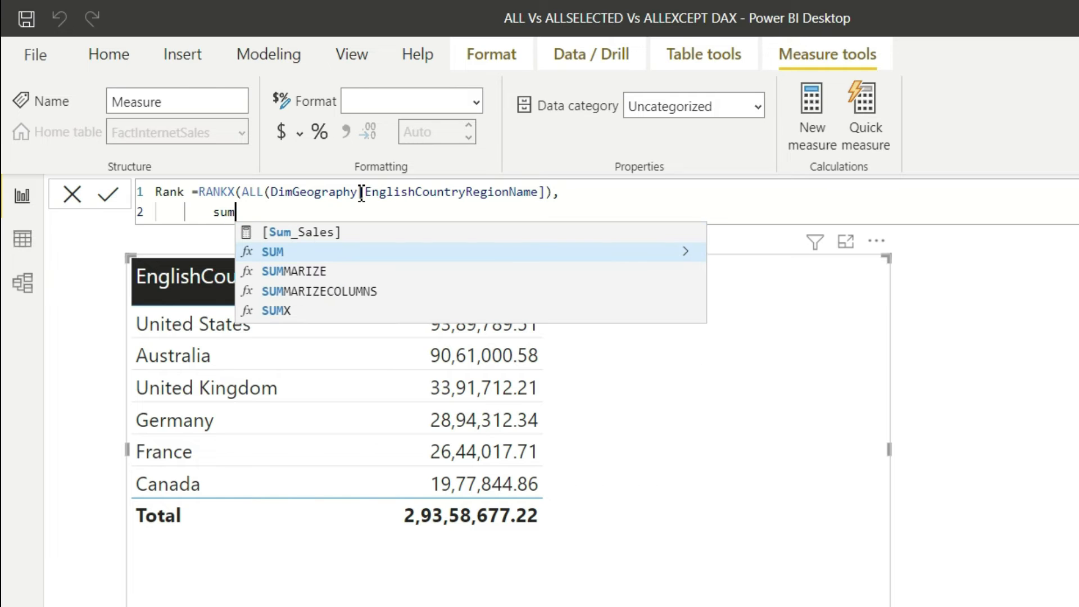
key(Up)
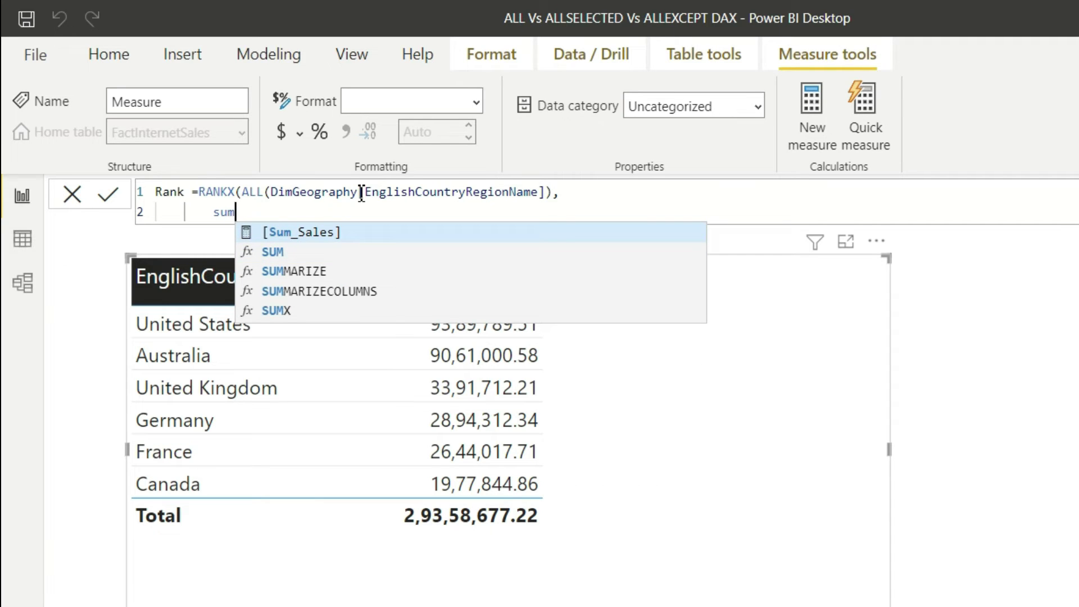
key(Tab)
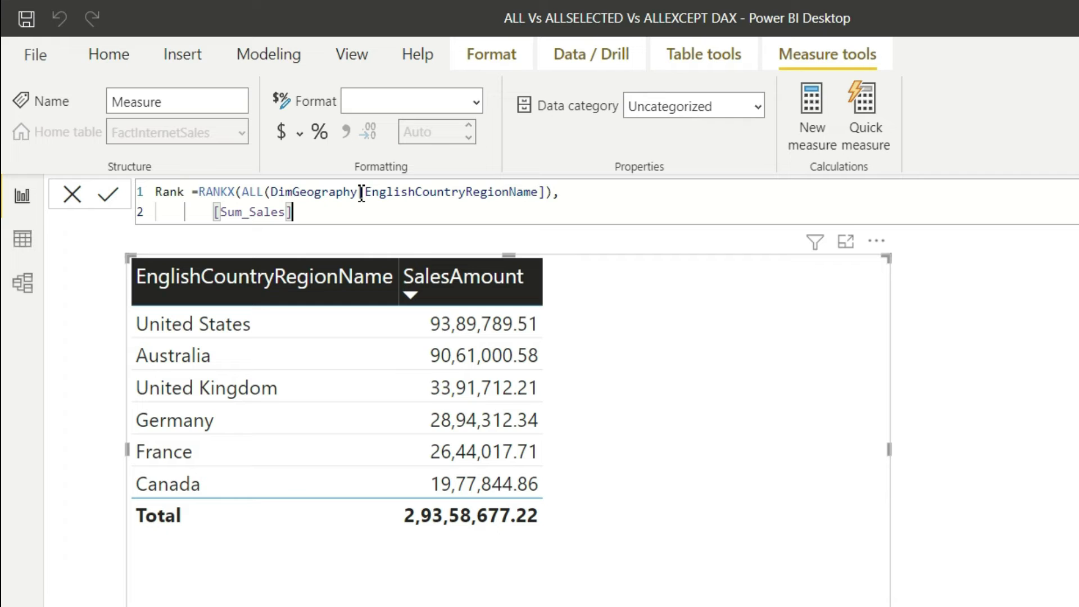
text(,)
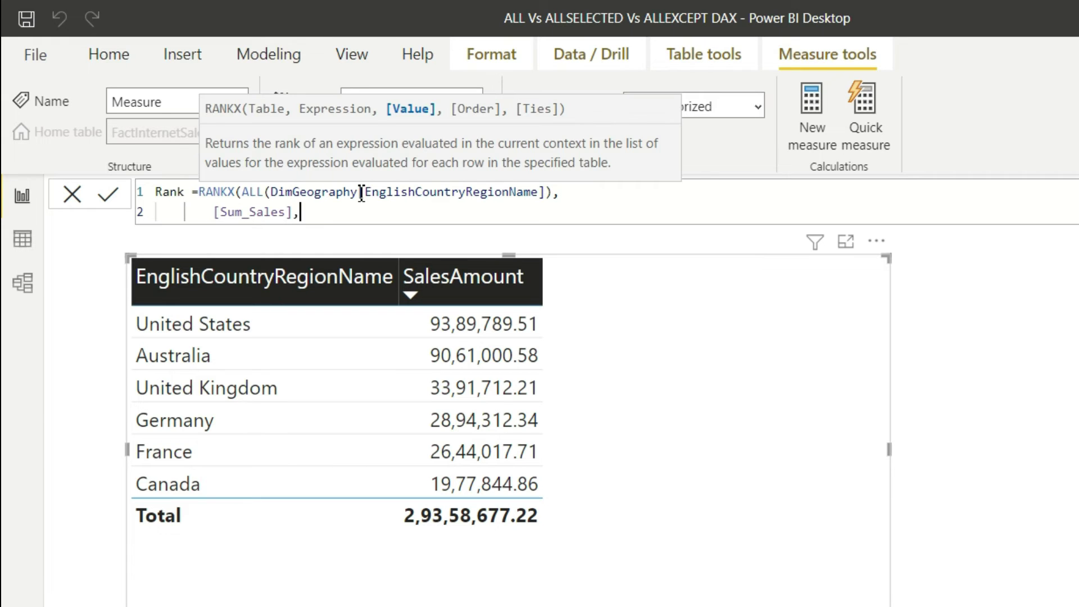
text(,)
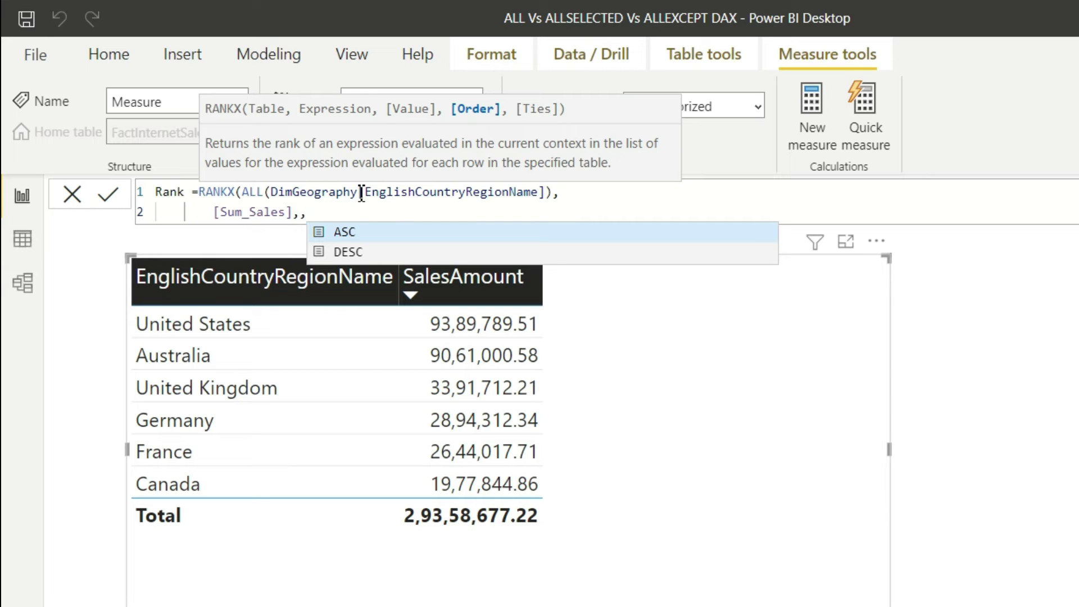
Finish RANKX with DESC order and Dense ties, commit the measure, and add Rank to the table visual
key(Down)
text(DESC)
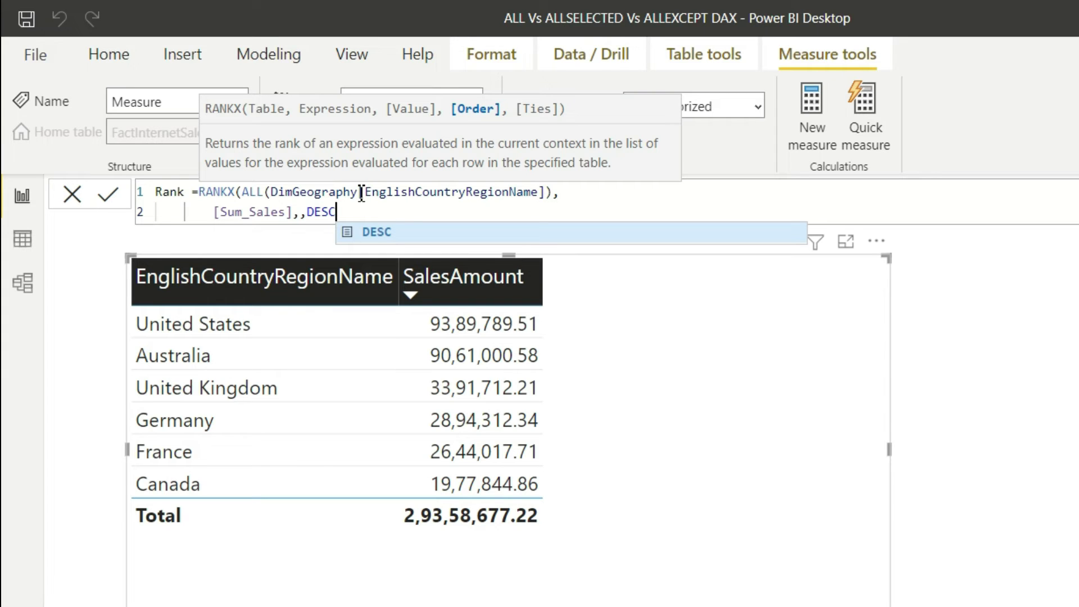
text(,DE)
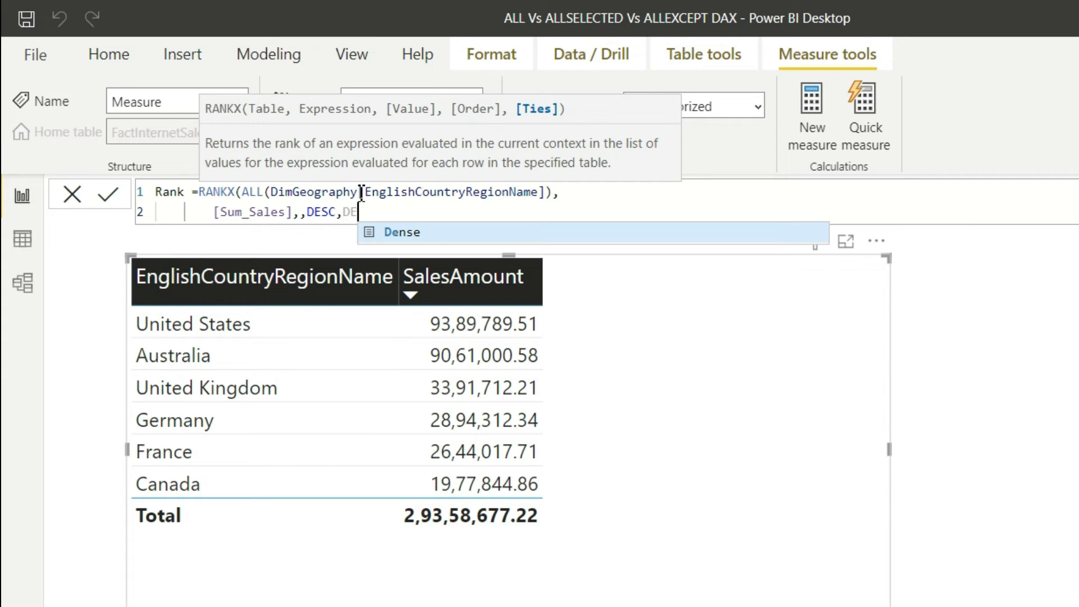
text(nse)
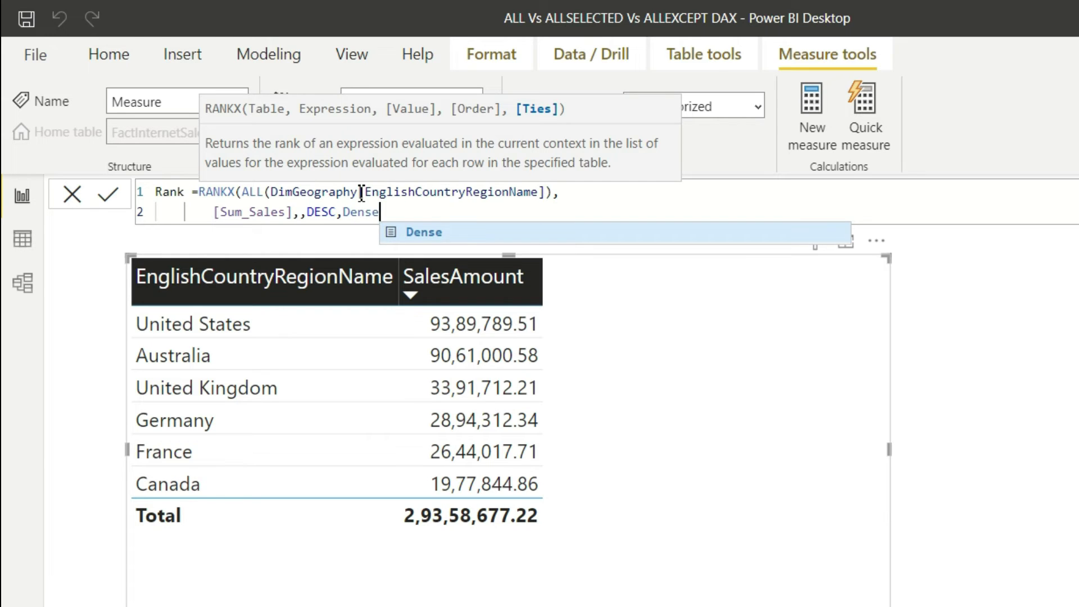
text())
key(Return)
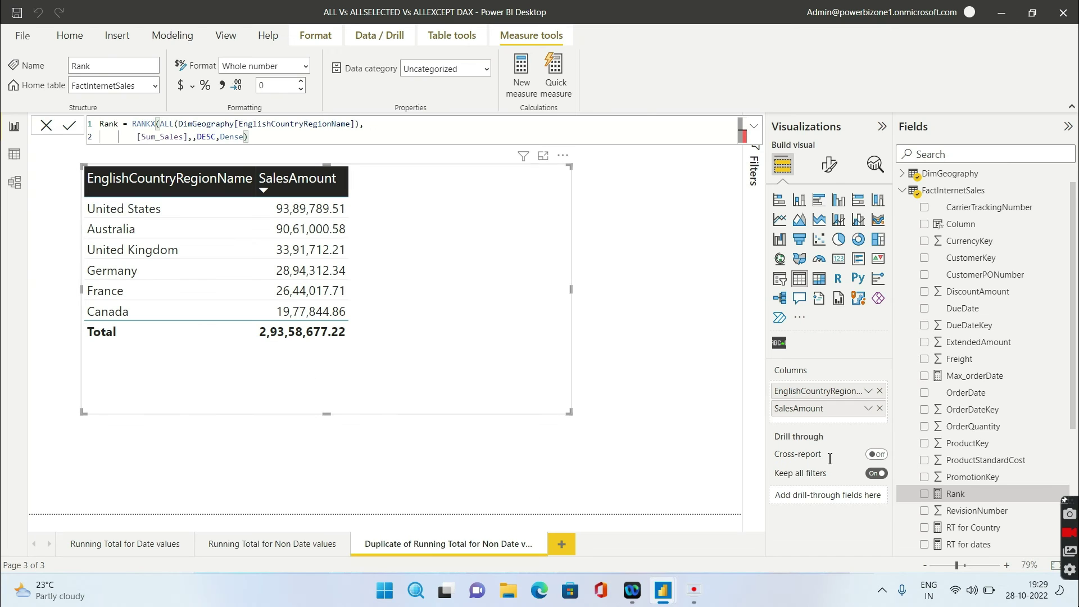
click(924, 494)
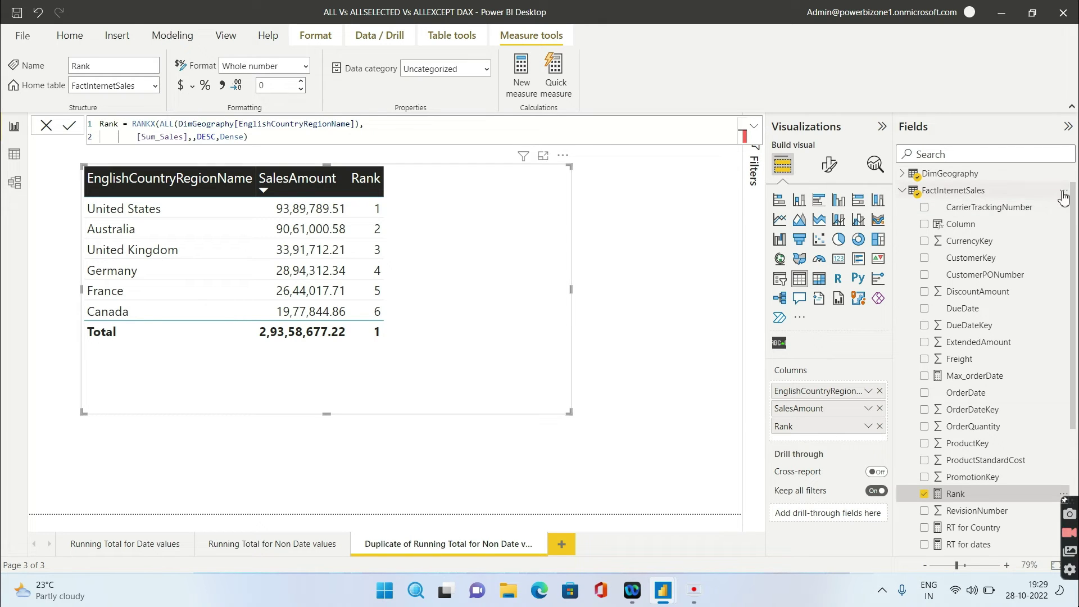
Start the RT for Sales_Amount measure in FactInternetSales by declaring the variable current_Rank= on line 2 and commit the partial formula
click(1063, 194)
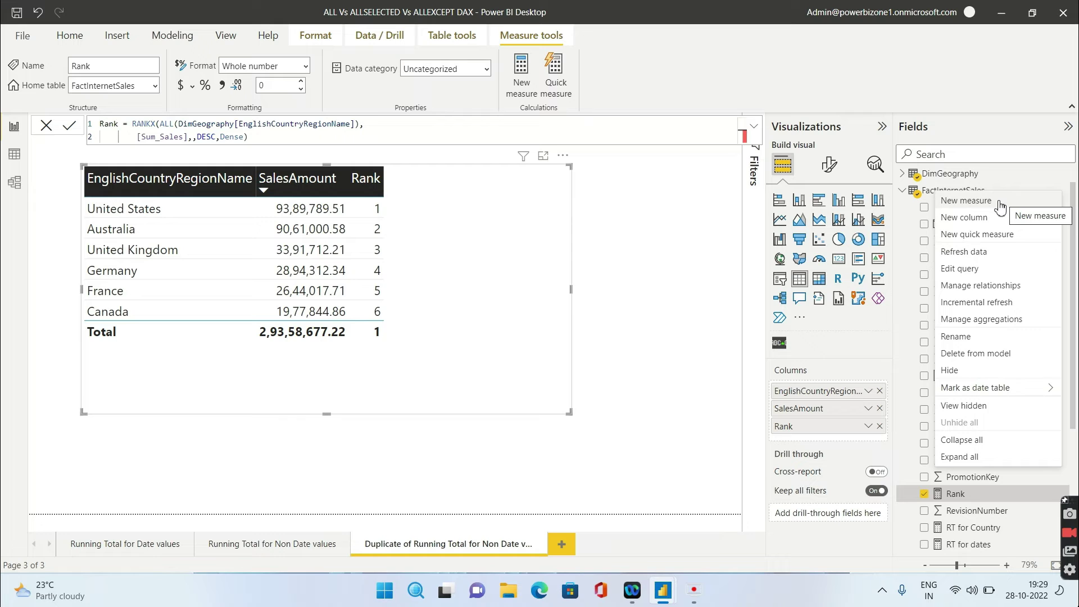
key(Escape)
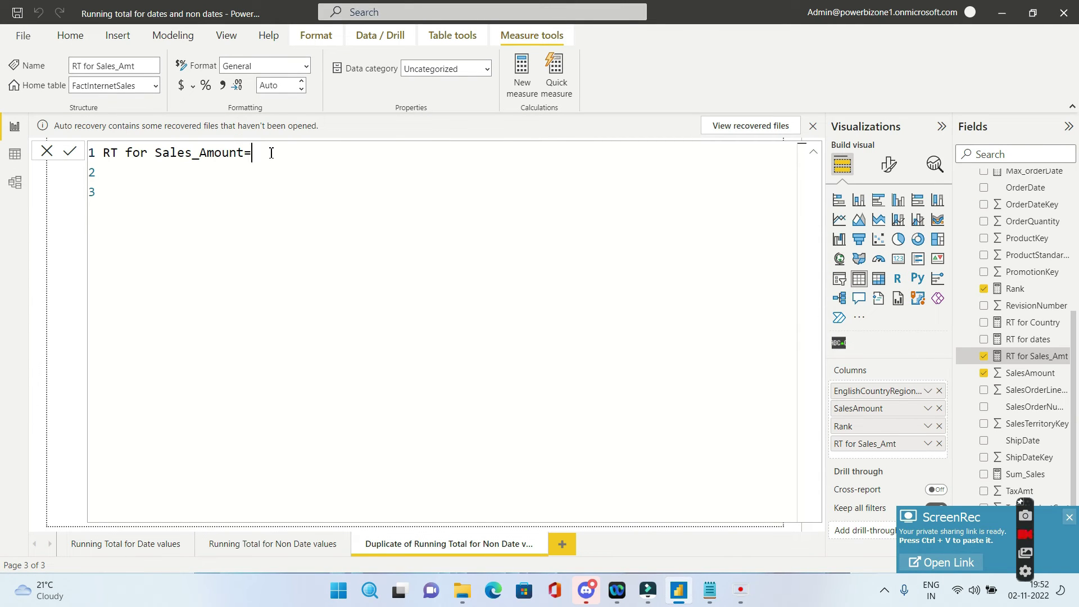
click(151, 170)
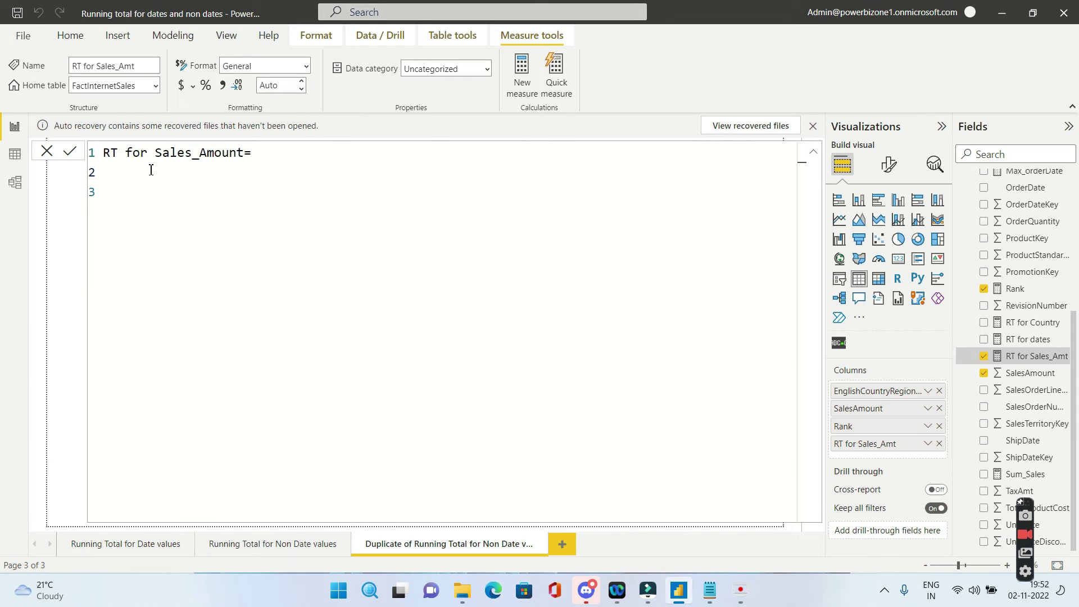
ctrl+scroll(150, 170, up, 5)
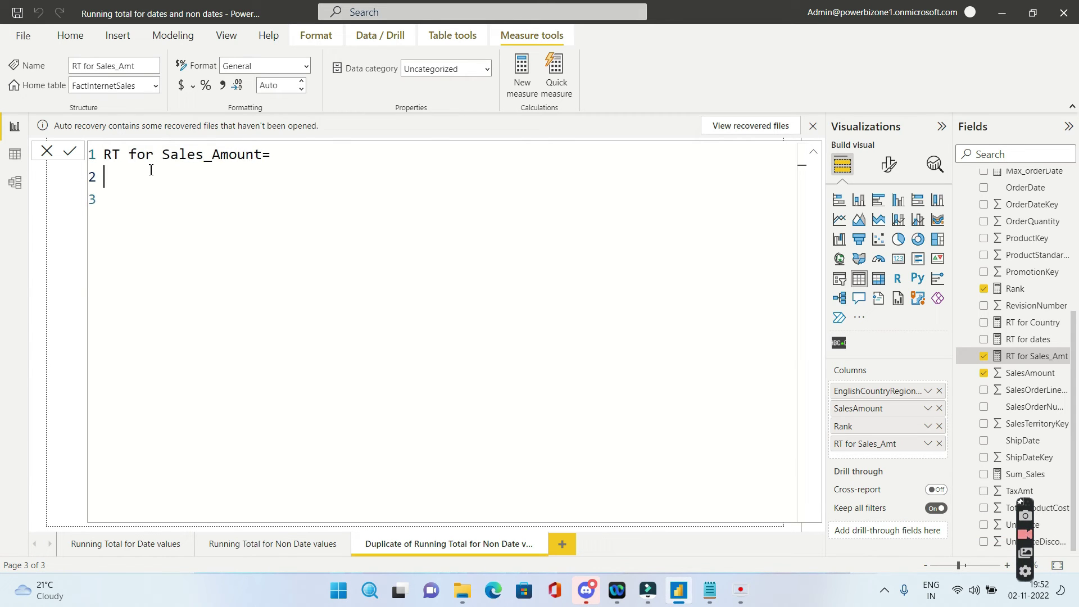
ctrl+scroll(150, 169, up, 1)
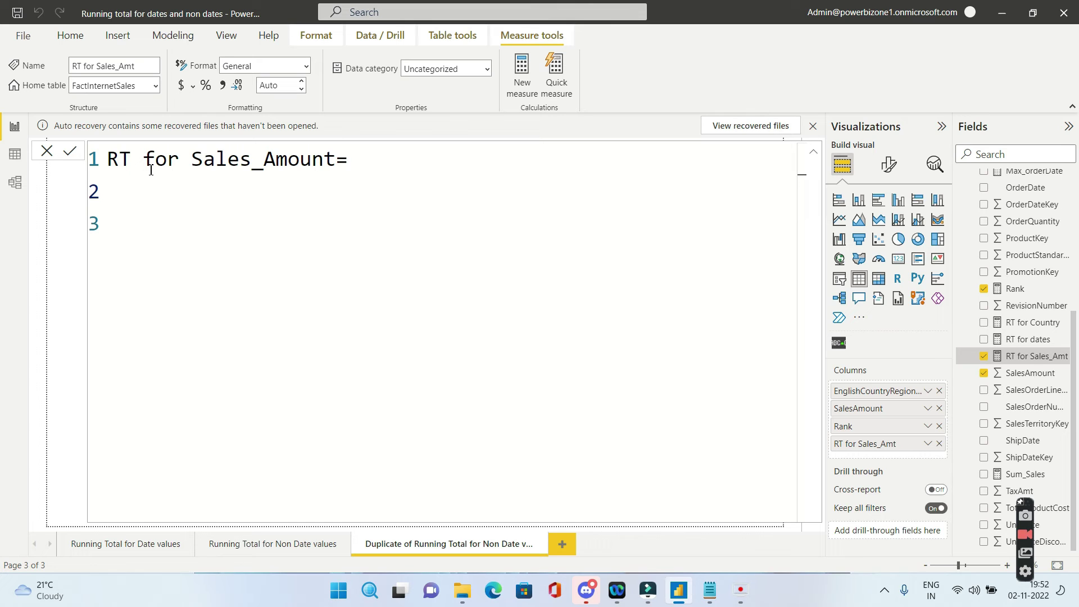
text(var current)
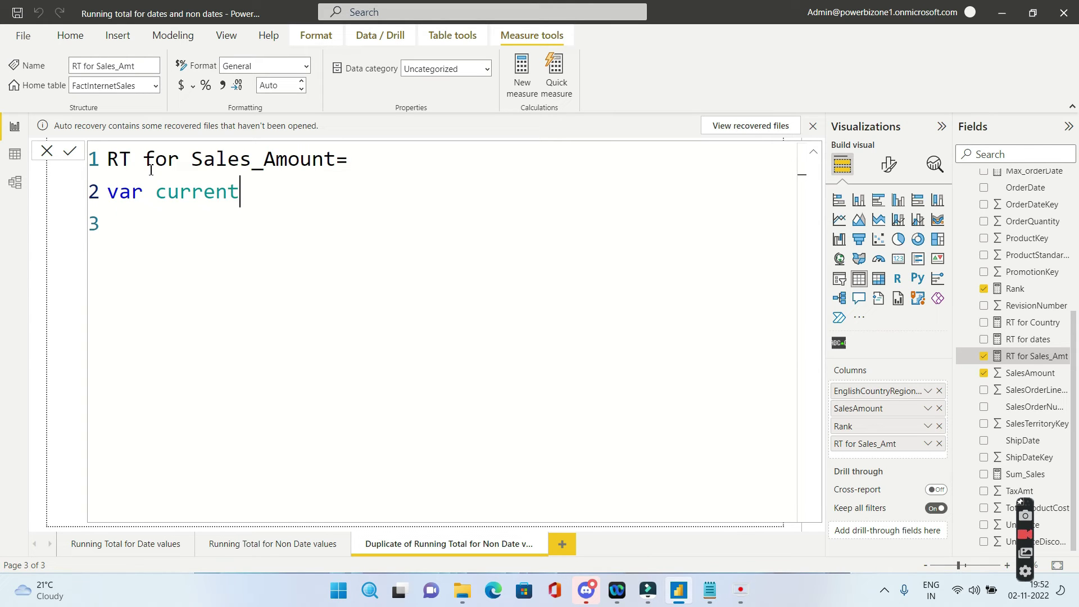
text(_Rank)
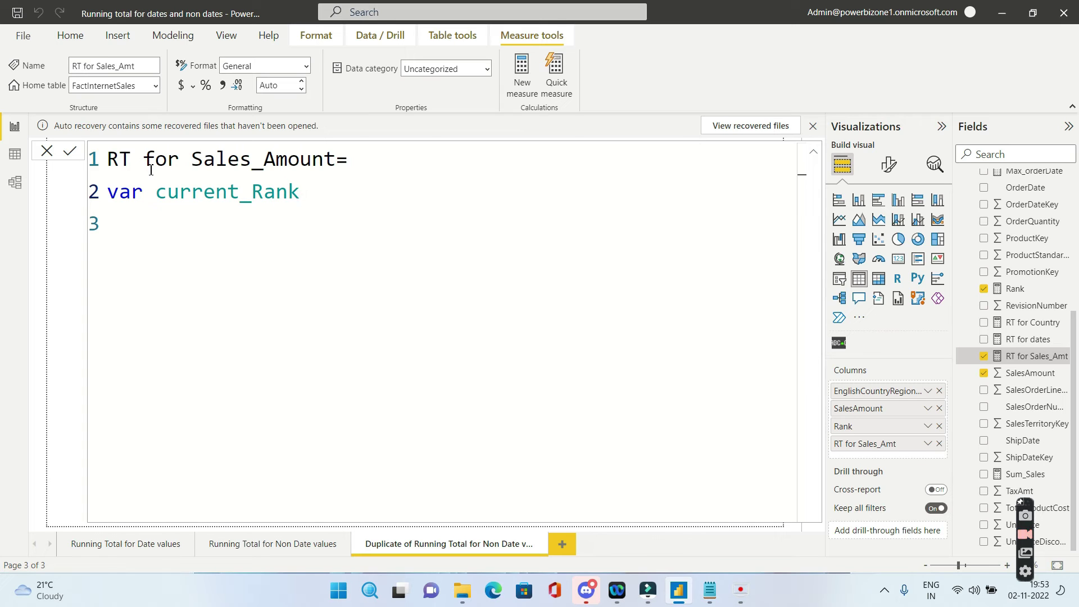
text(=)
key(Return)
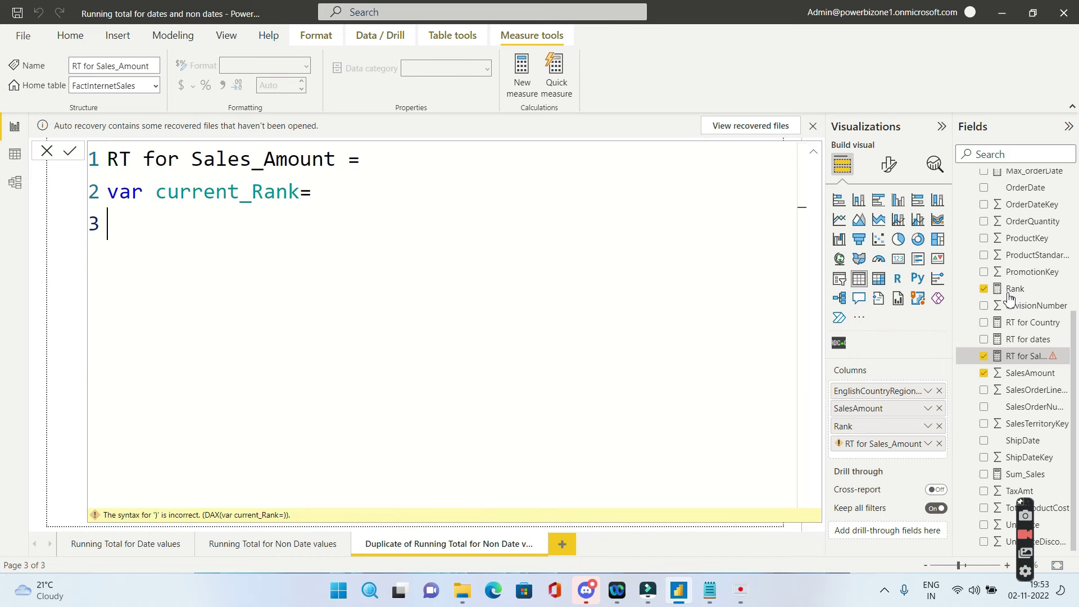
Copy the RANKX expression from the Rank measure and paste it as the value of current_Rank in RT for Sales_Amount
click(1009, 293)
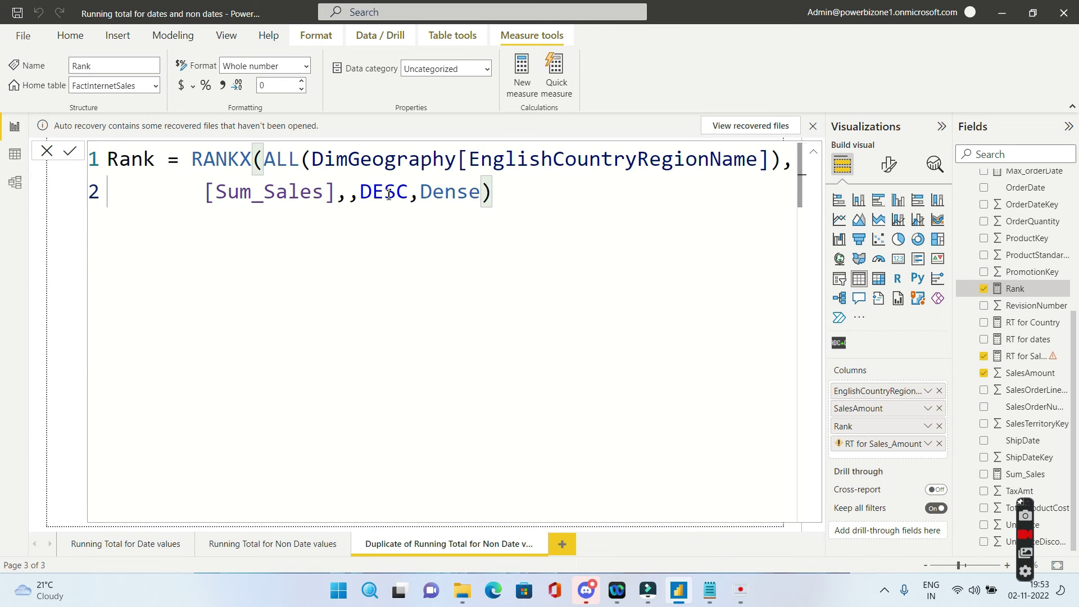
drag(198, 159, 497, 201)
key(ctrl+c)
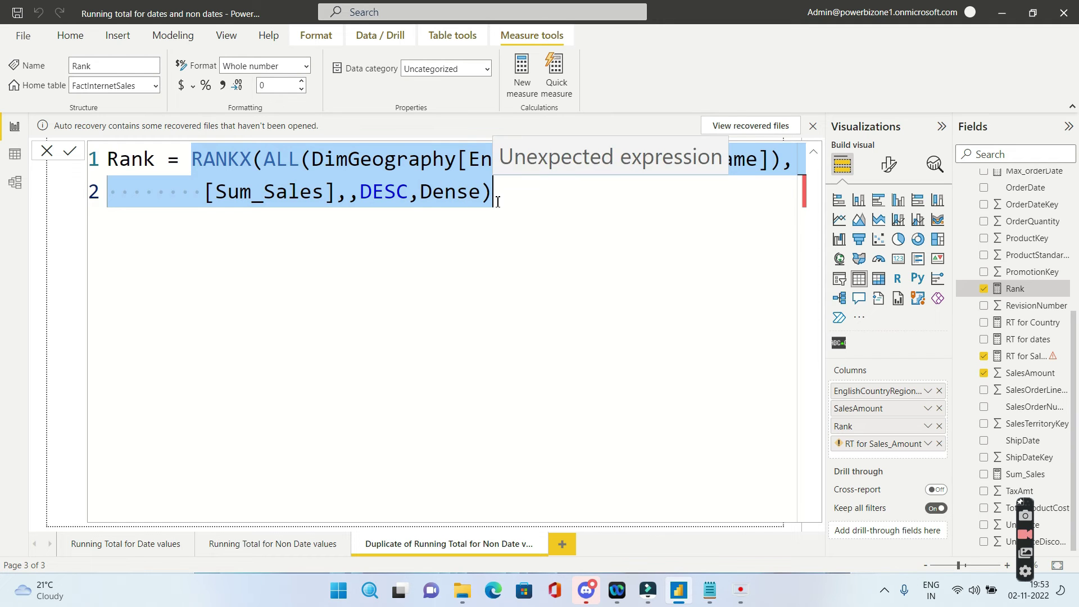
click(1018, 358)
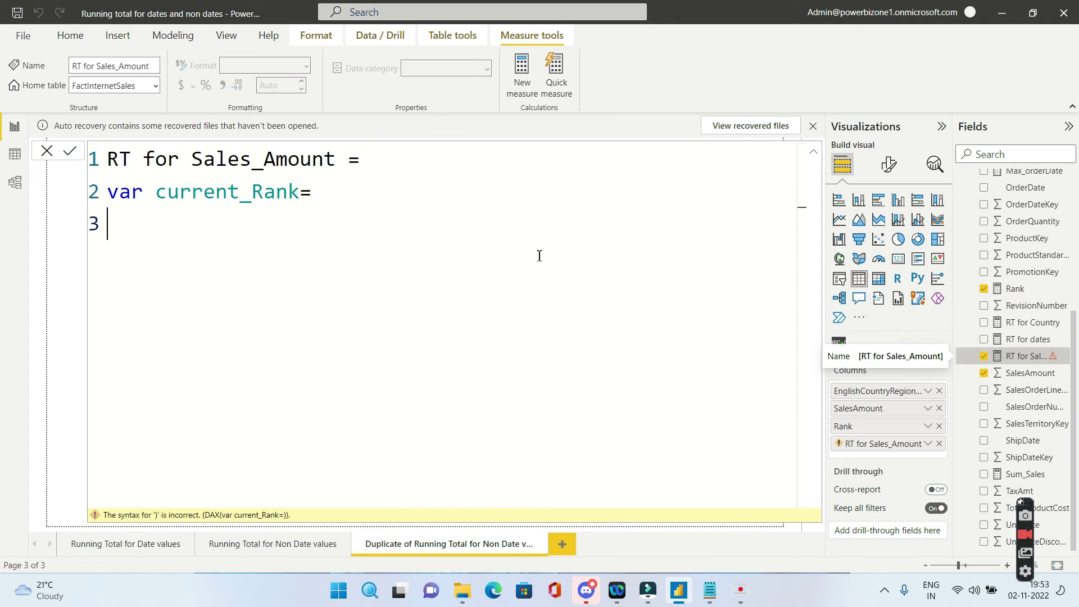
click(322, 196)
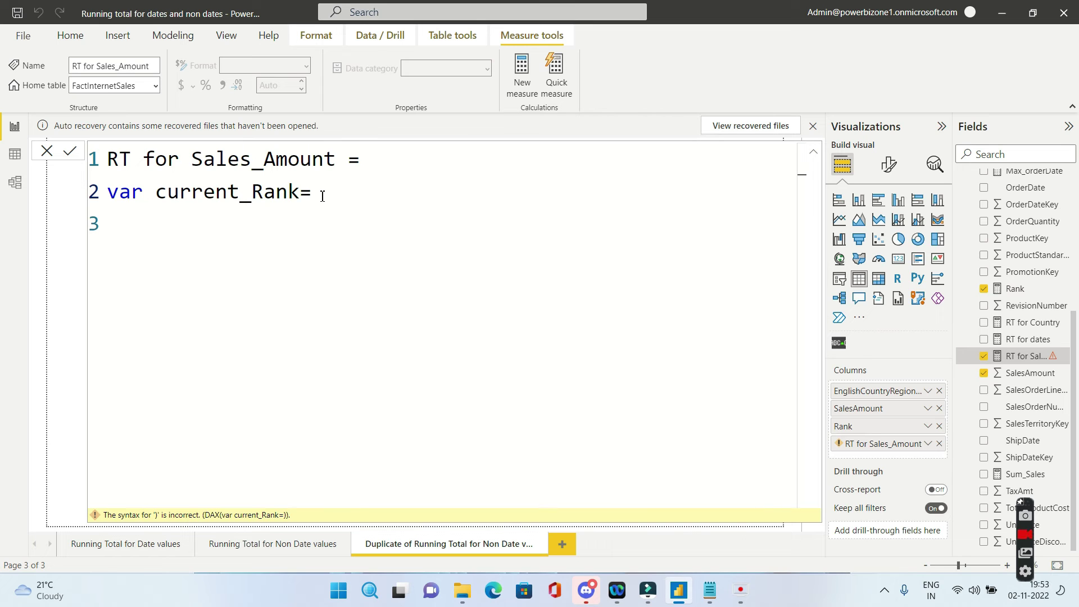
key(ctrl+v)
click(484, 221)
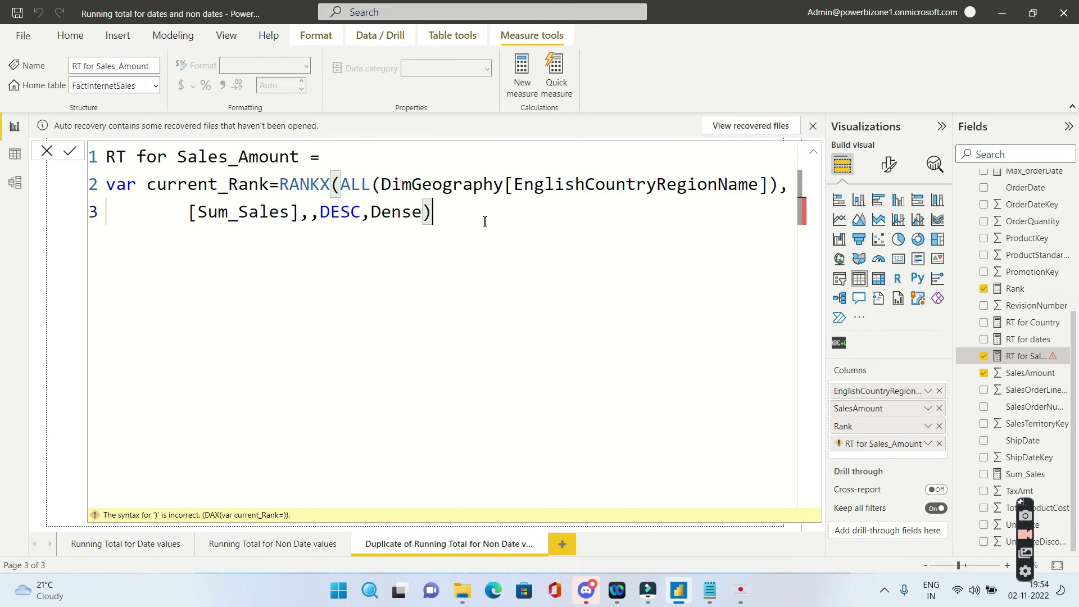
Declare a second variable named Result on line 6, below current_Rank, and begin its value with the CALCULATE function
key(shift+Return)
key(shift+Return)
key(shift+Return)
text(var Rse)
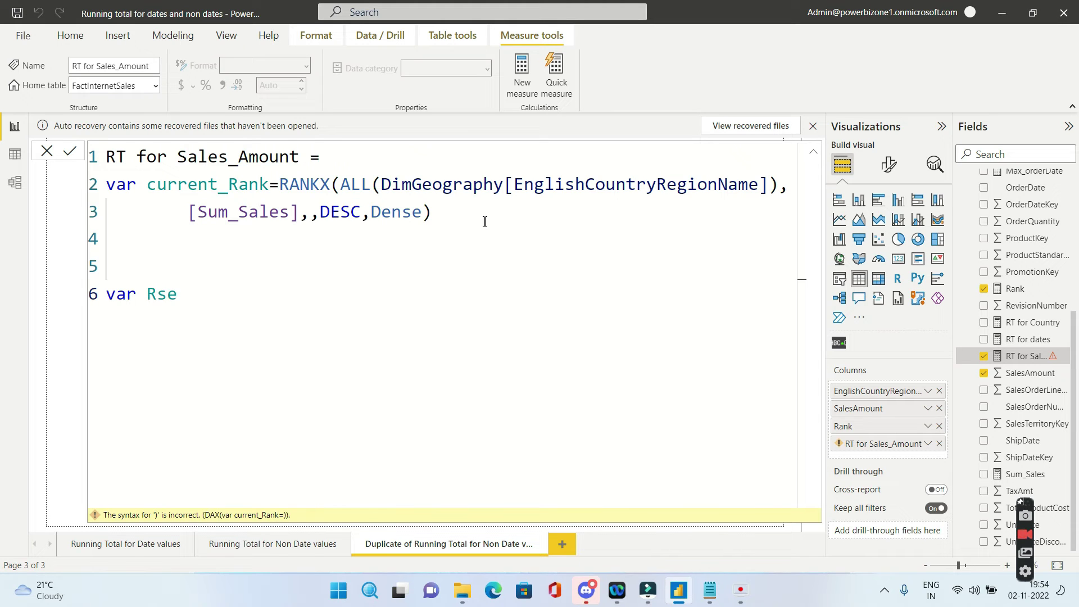
key(BackSpace)
key(BackSpace)
text(esult=CA)
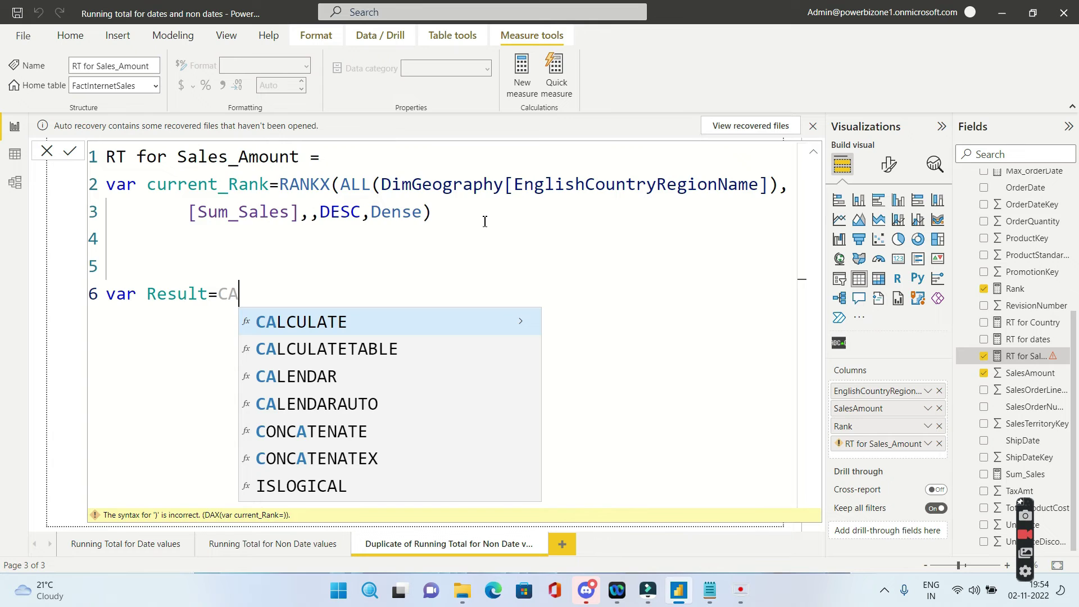
key(Tab)
Give CALCULATE the expression [Sum_Sales], followed by a comma and a new line
text(sum)
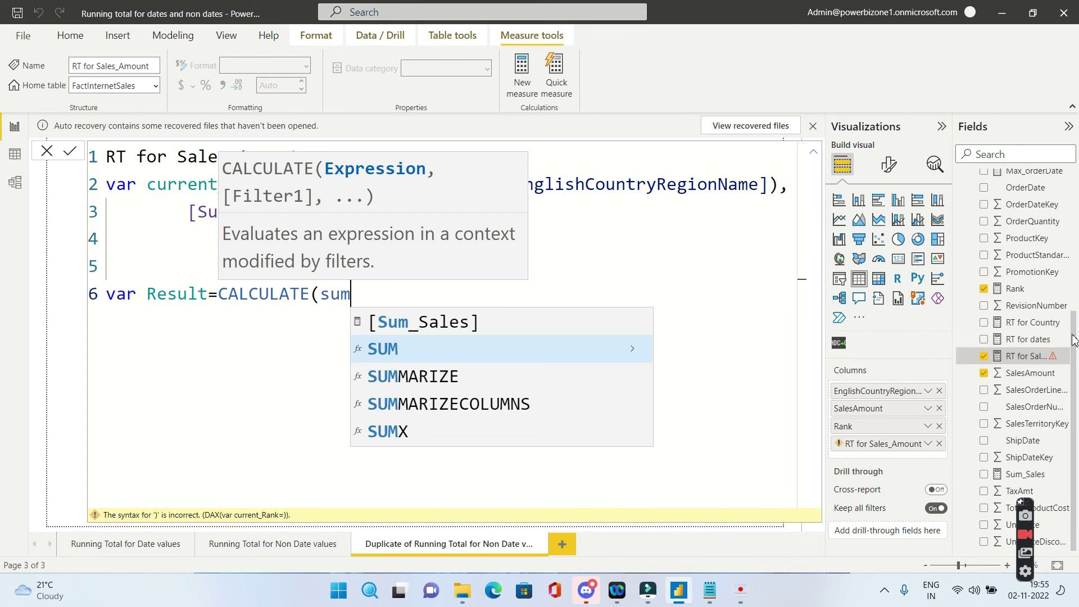
key(Up)
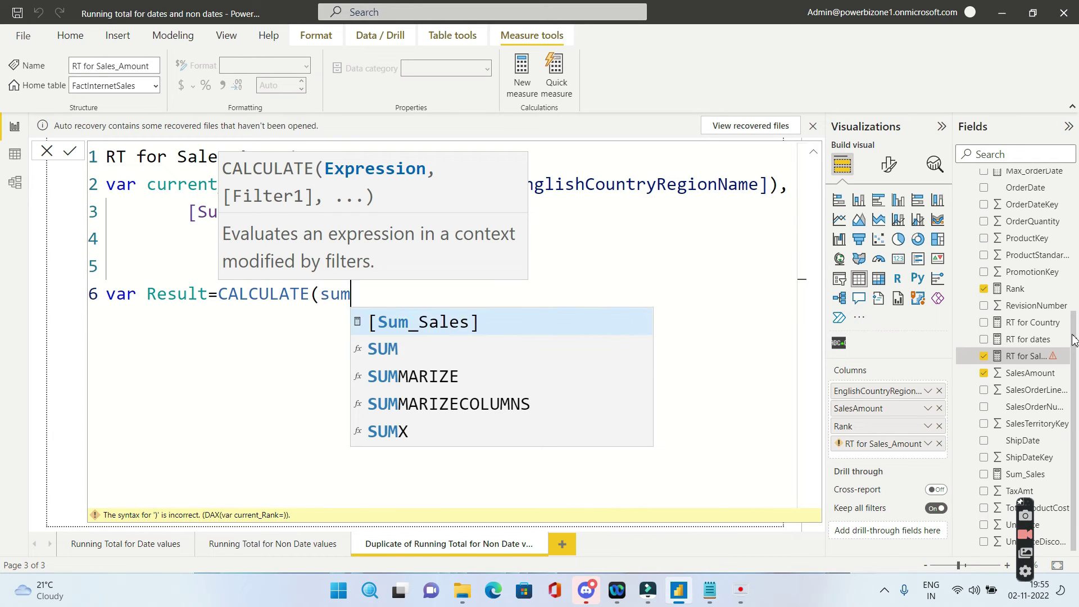
key(Tab)
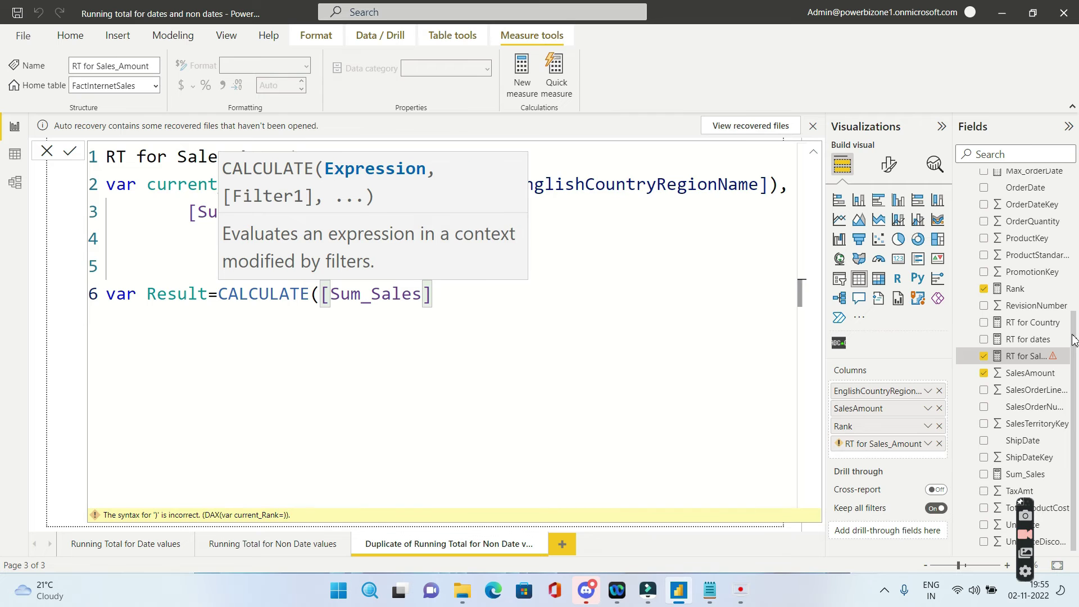
text(,)
key(shift+Return)
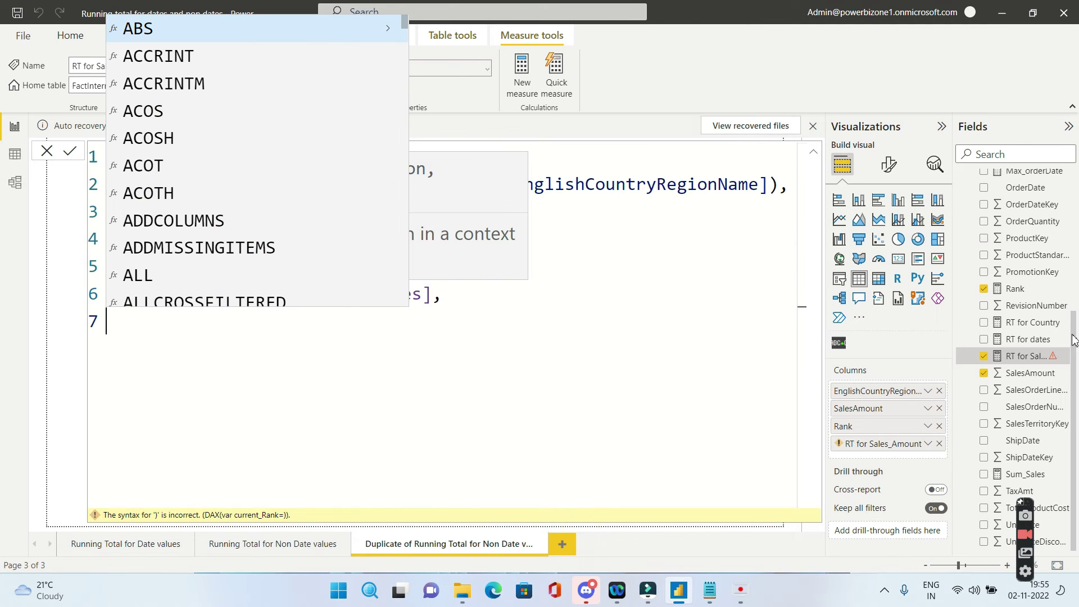
key(Tab)
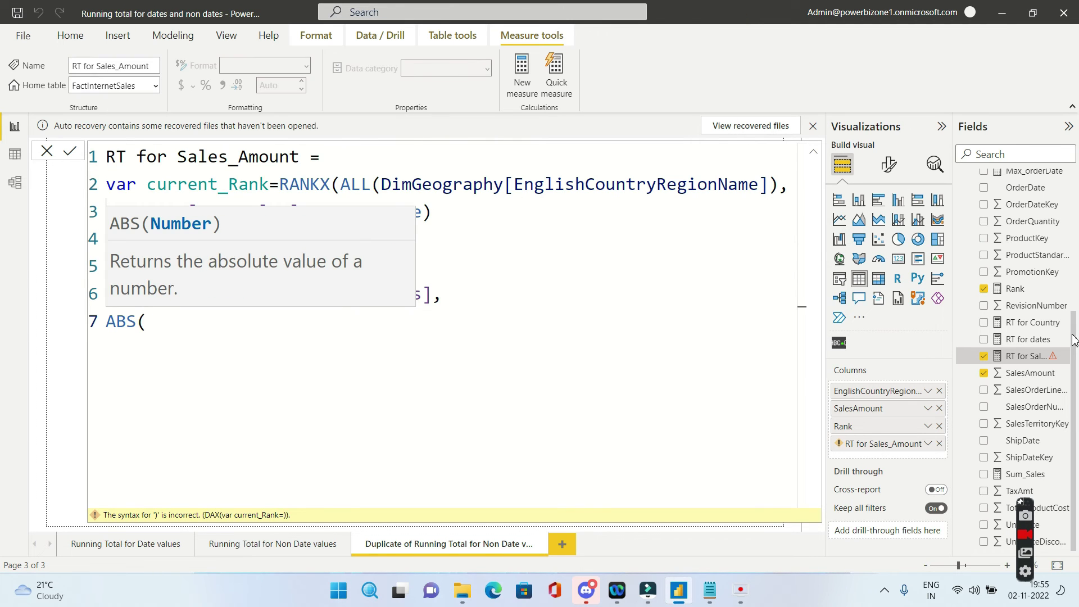
key(BackSpace)
key(BackSpace)
key(BackSpace)
key(BackSpace)
Add an indented FILTER function with ALL(DimGeography[EnglishCountryRegionName]) as its table argument, followed by a comma
key(Tab)
key(Tab)
text(FILTER()
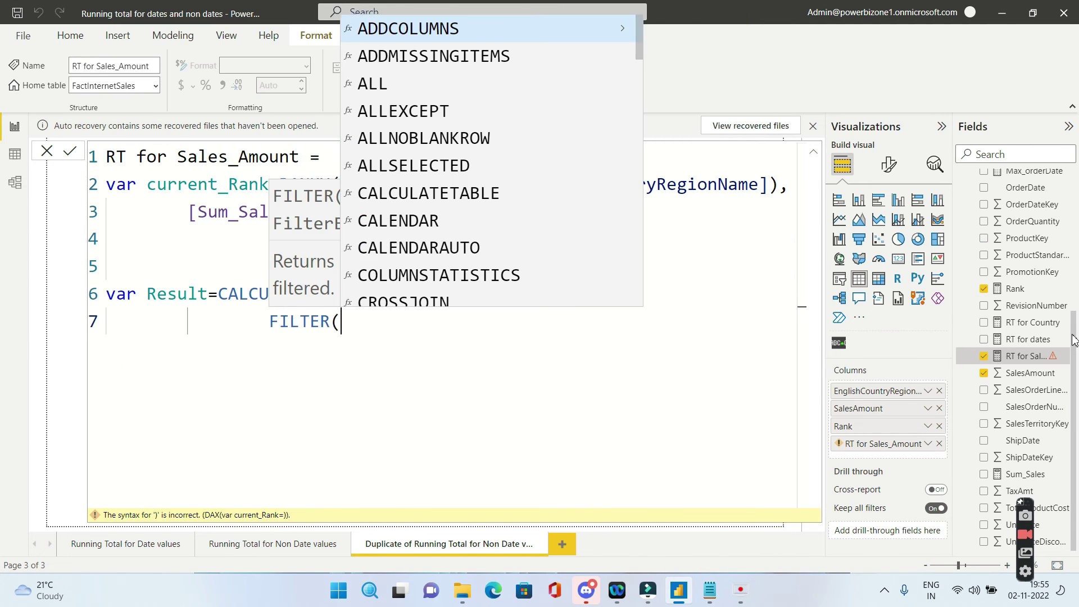
text(ALL()
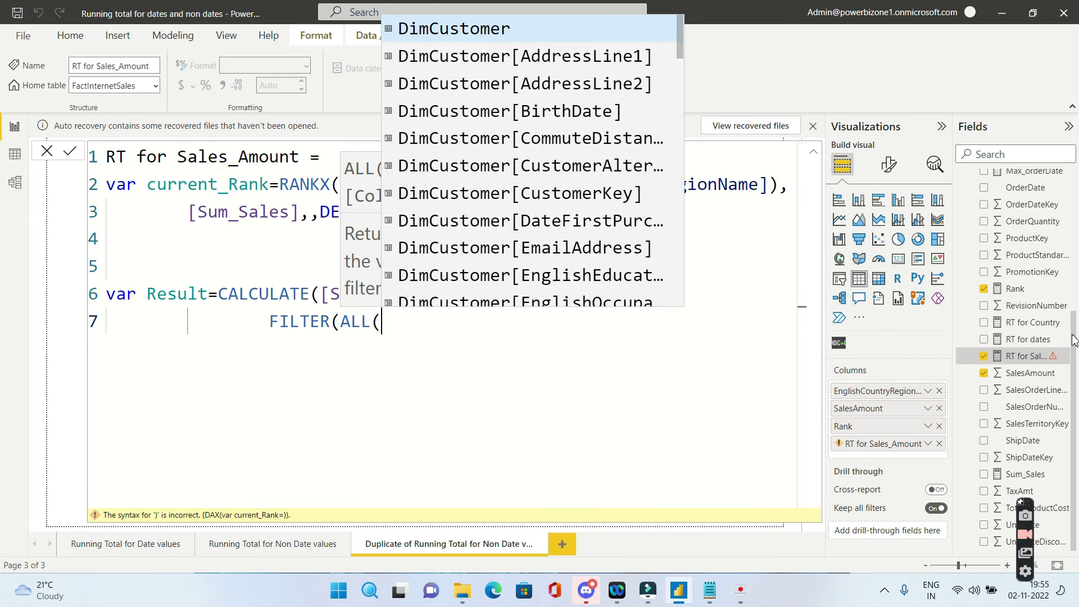
text(Eng)
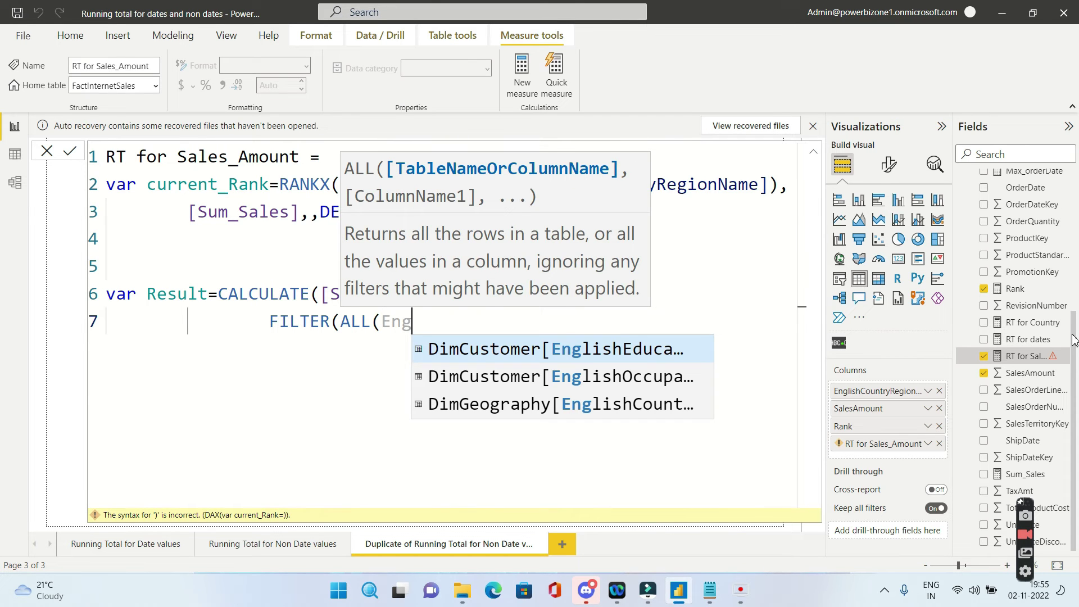
key(Down)
key(Down)
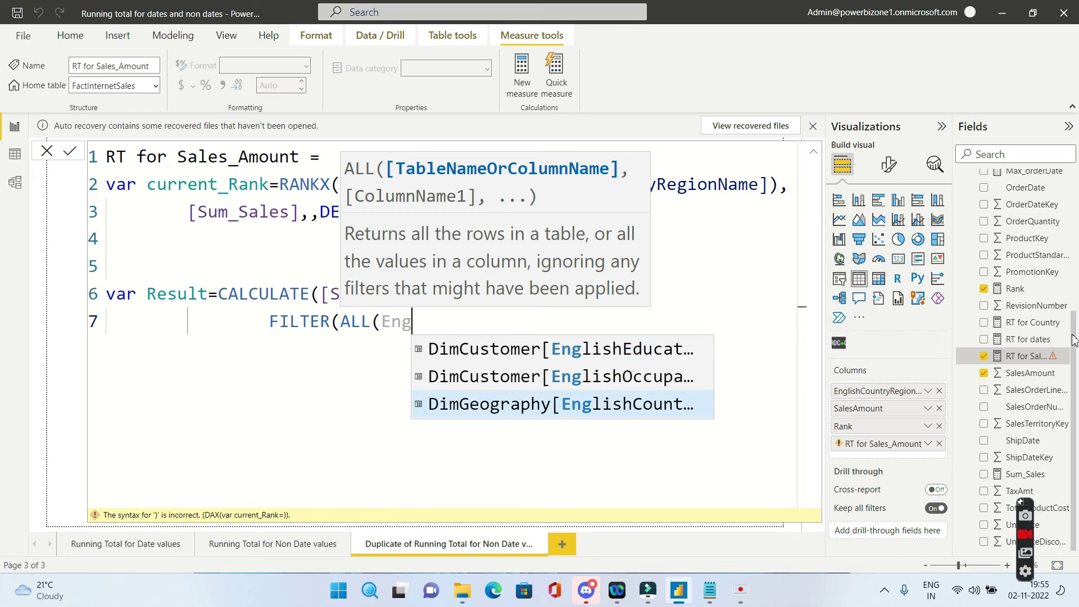
key(Tab)
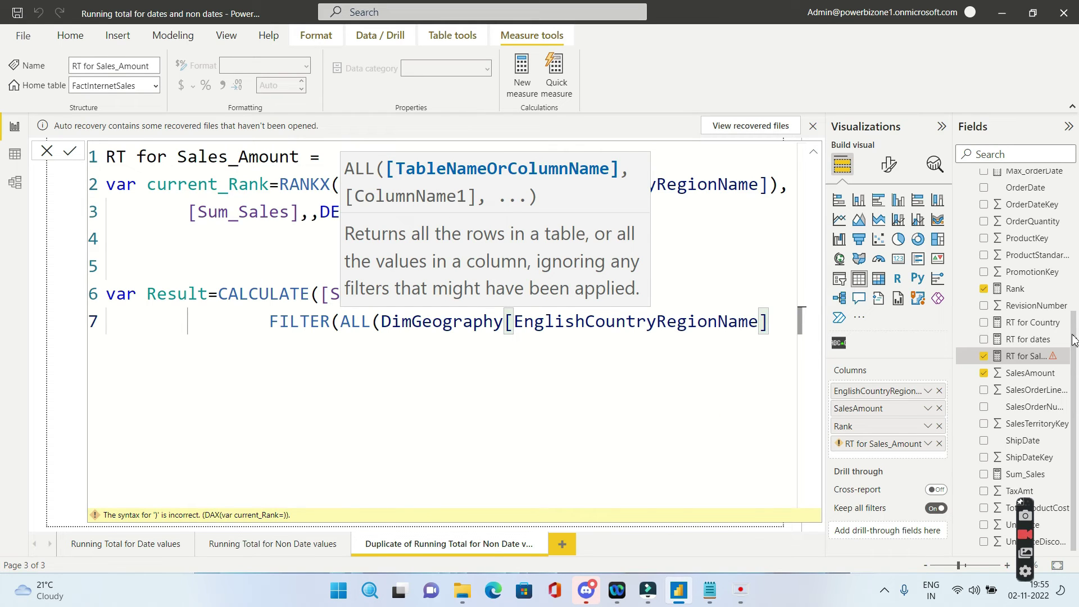
text())
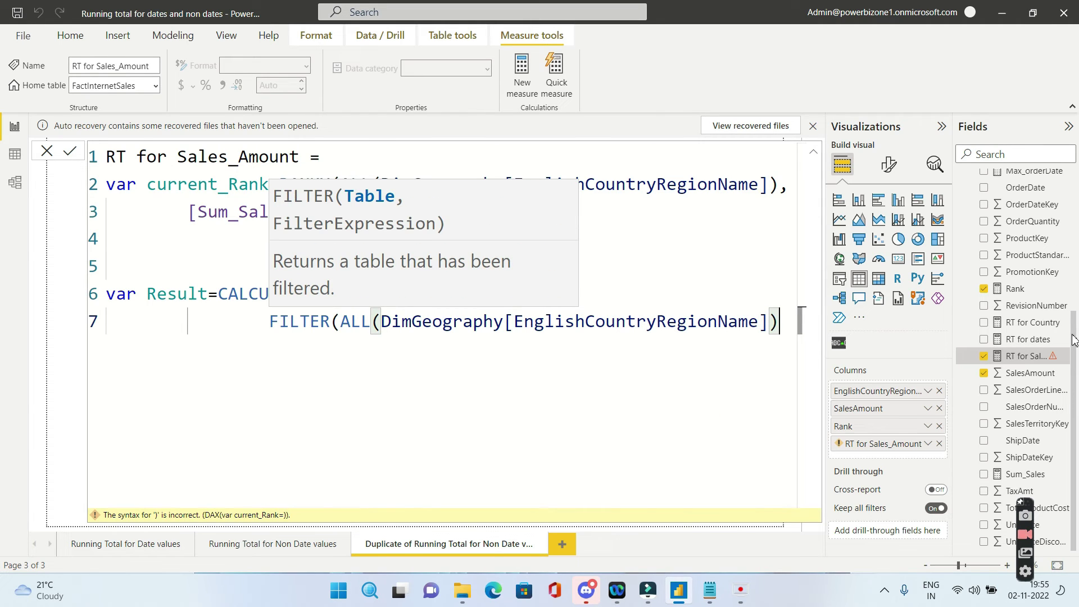
text(,)
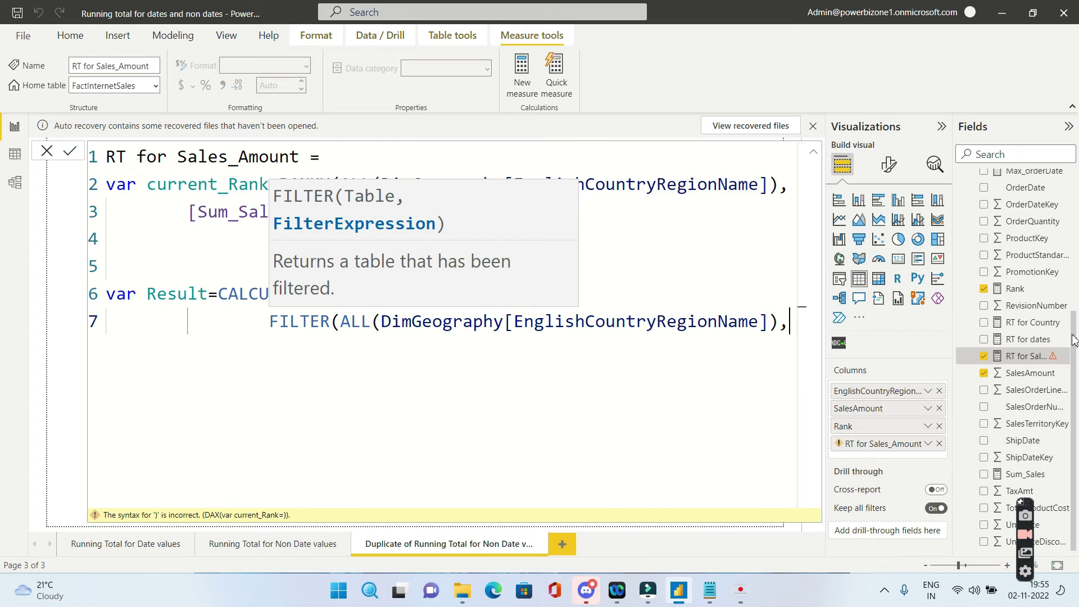
Begin the FILTER expression on a new line with RANKX over ALL(DimGeography[EnglishCountryRegionName]), followed by a comma
key(shift+Return)
text(RANKX)
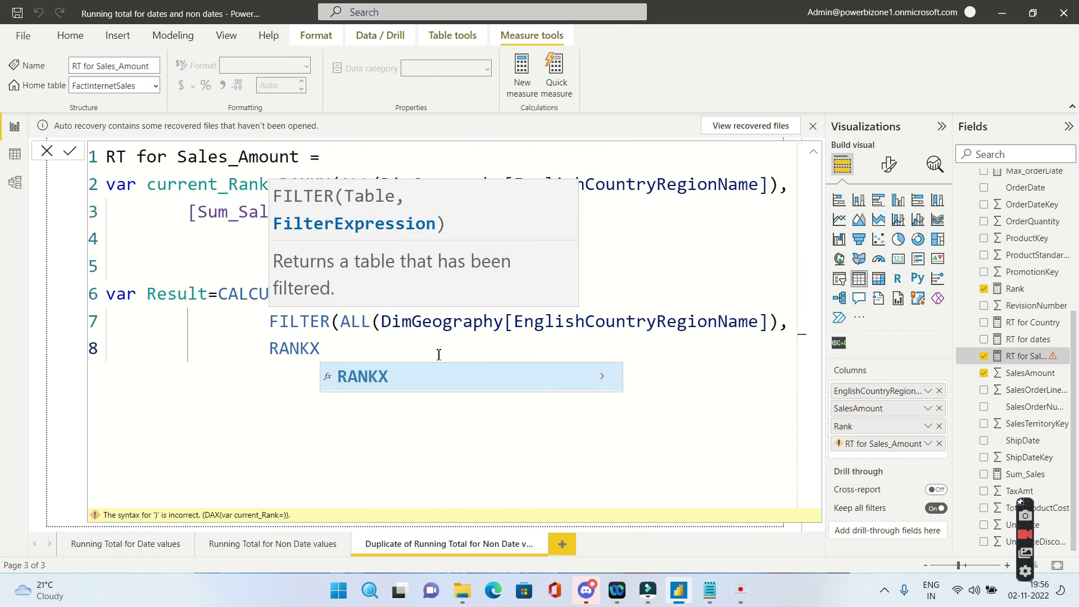
text(()
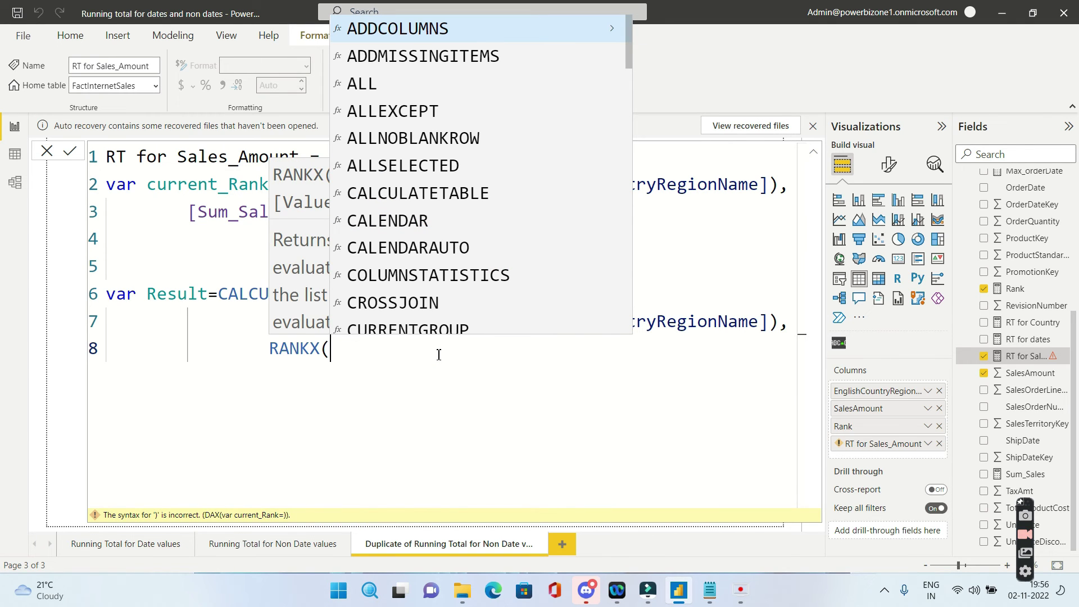
text(ALL)
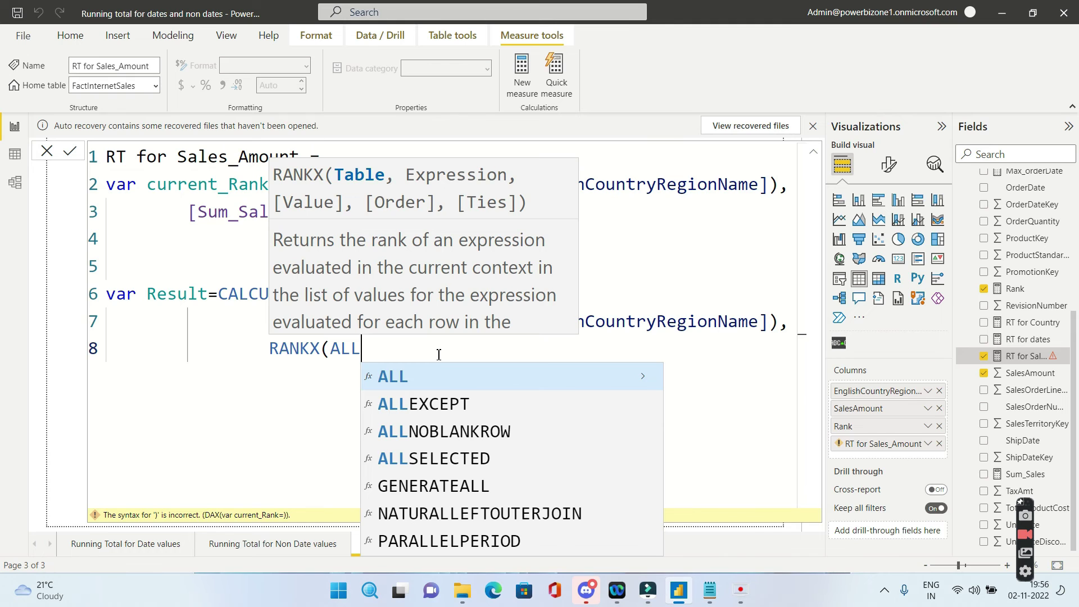
text((eng)
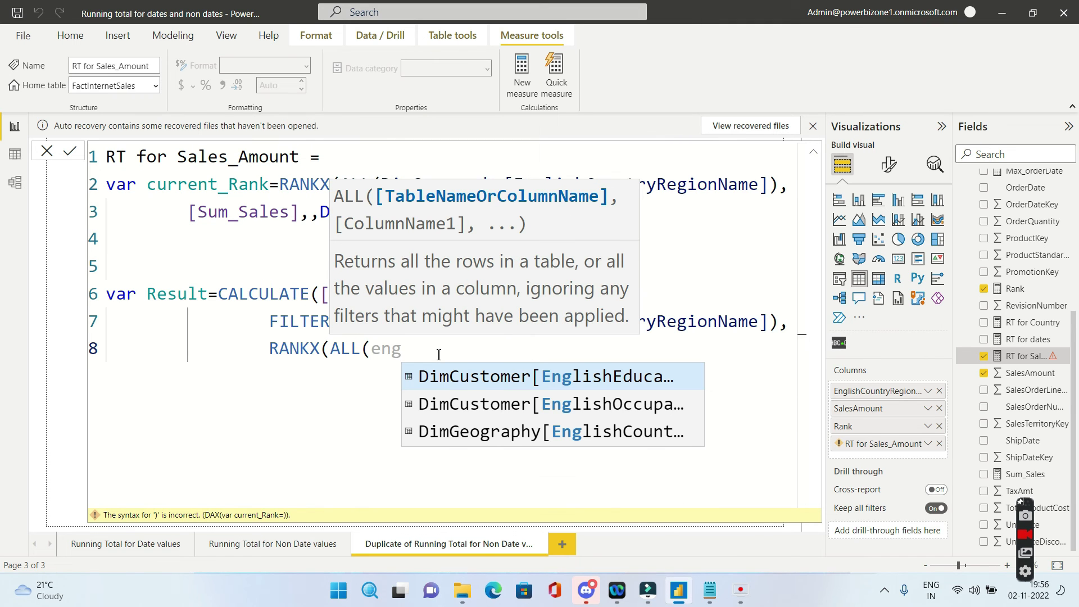
key(Down)
key(Down)
key(Tab)
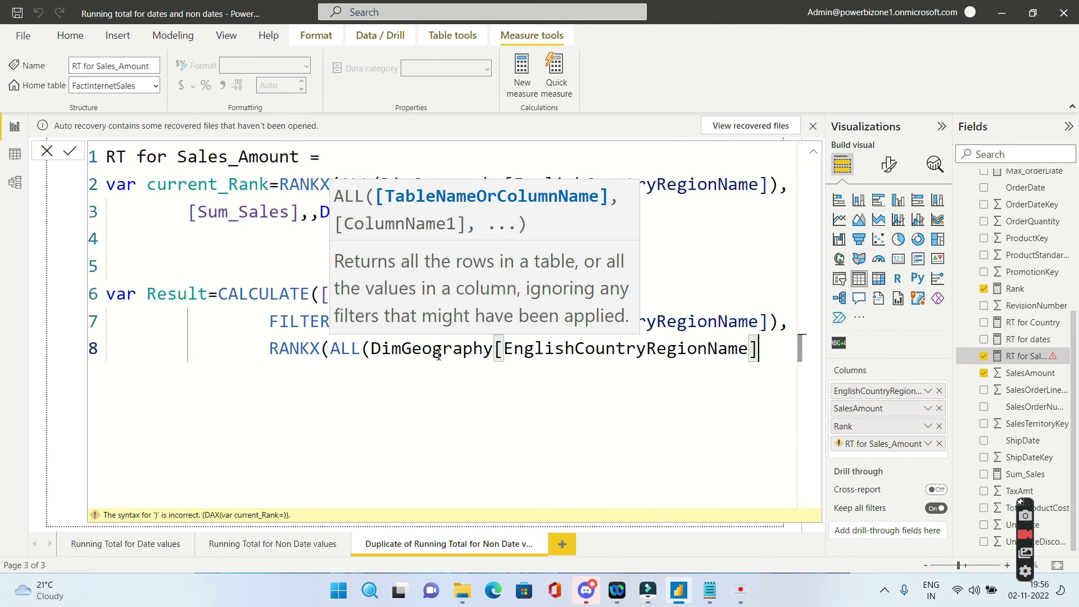
text())
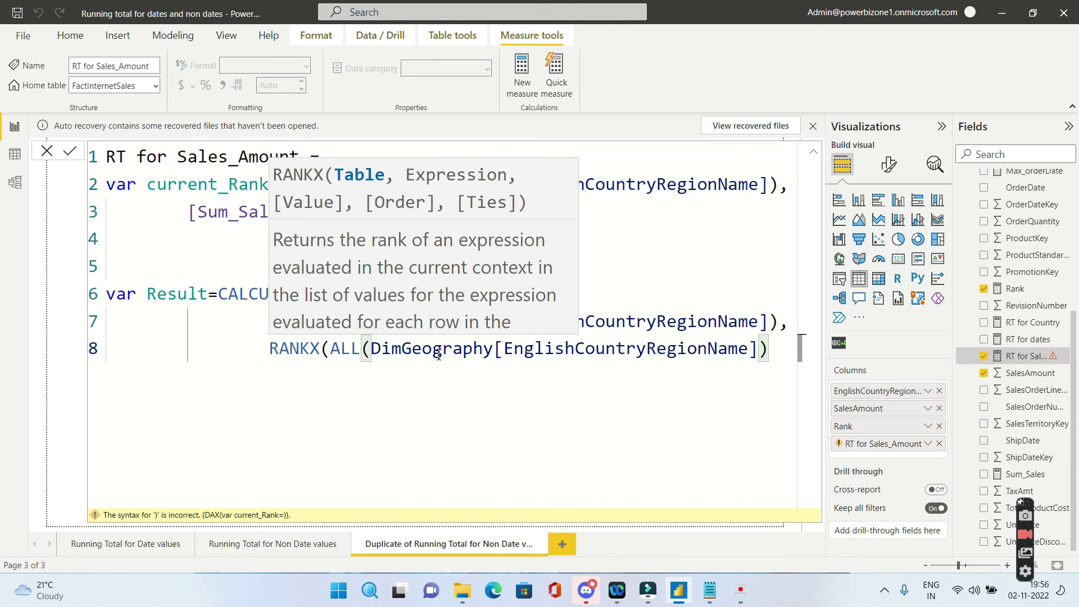
text(,)
Enter [Sum_Sales] on a new line as the expression of the RANKX inside FILTER
key(shift+Return)
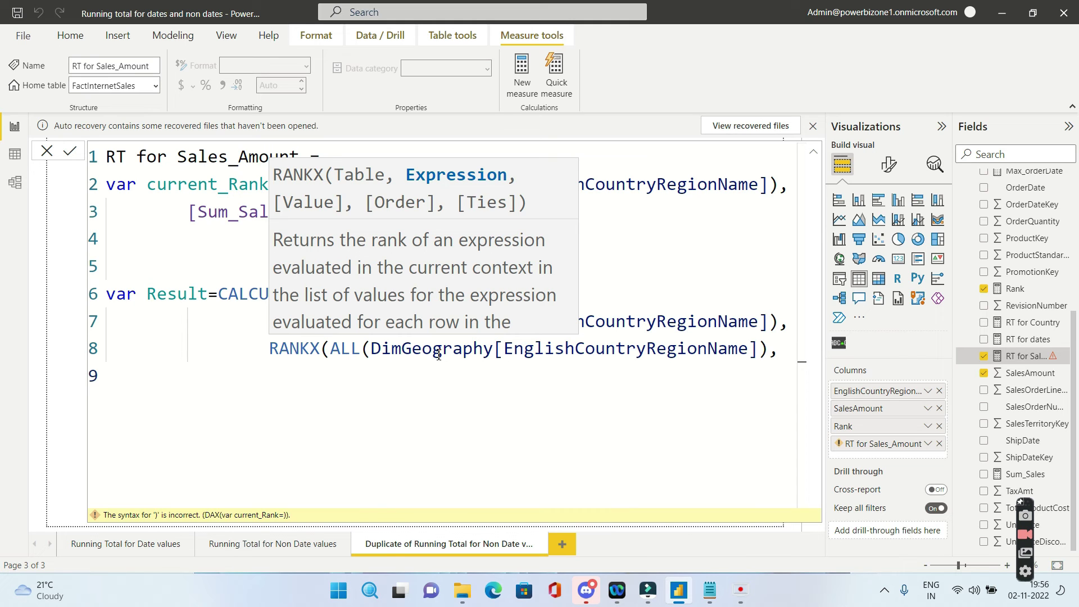
text(sum)
key(Up)
key(Tab)
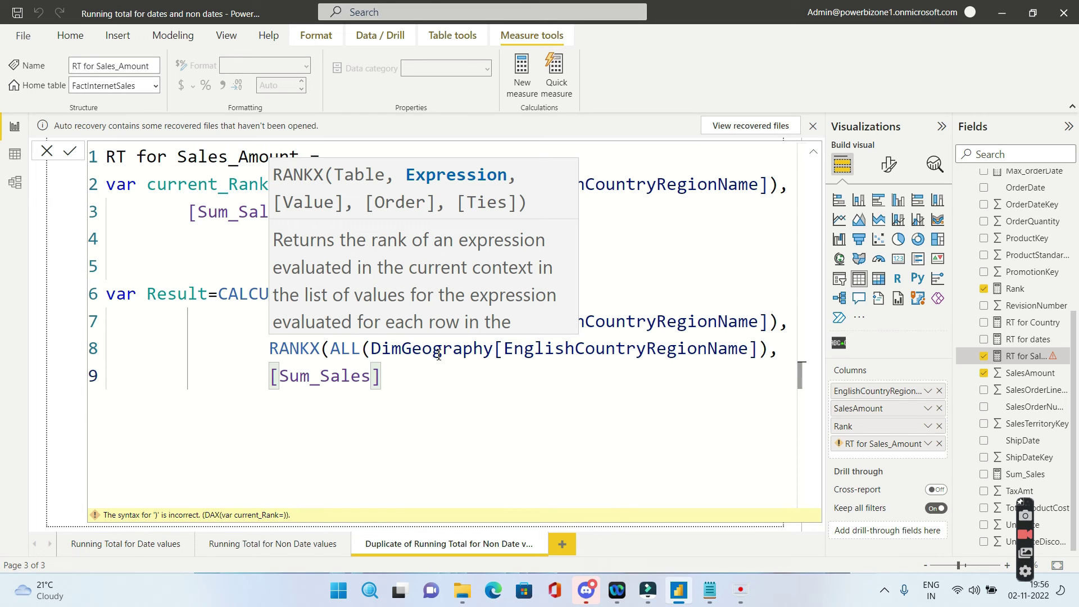
Complete the RANKX inside FILTER with a blank value argument, DESC order and Dense ties, and close its parenthesis
text(,,)
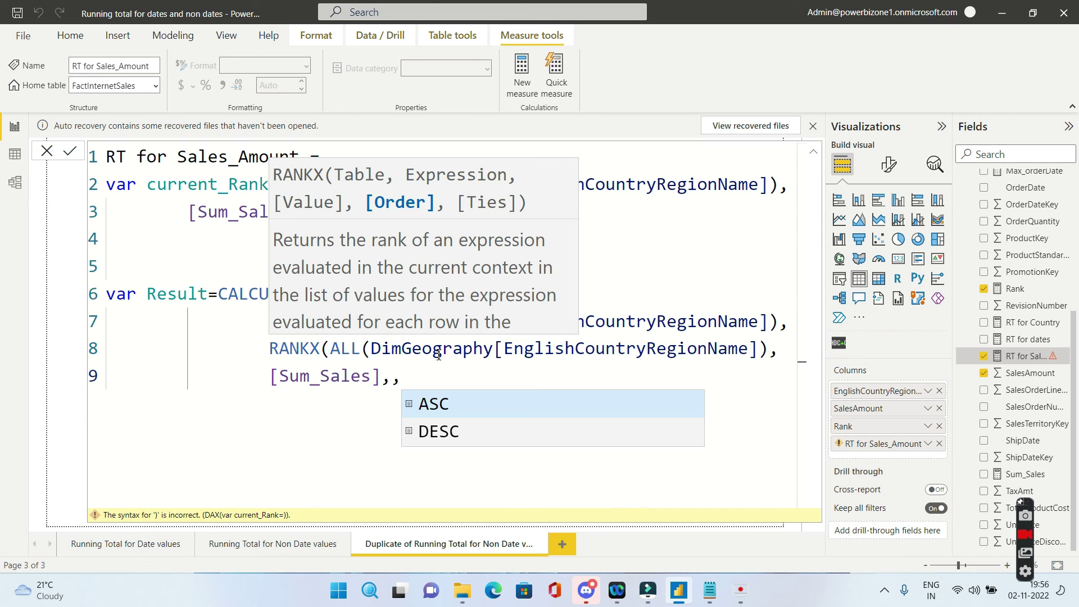
key(Down)
text(DESC)
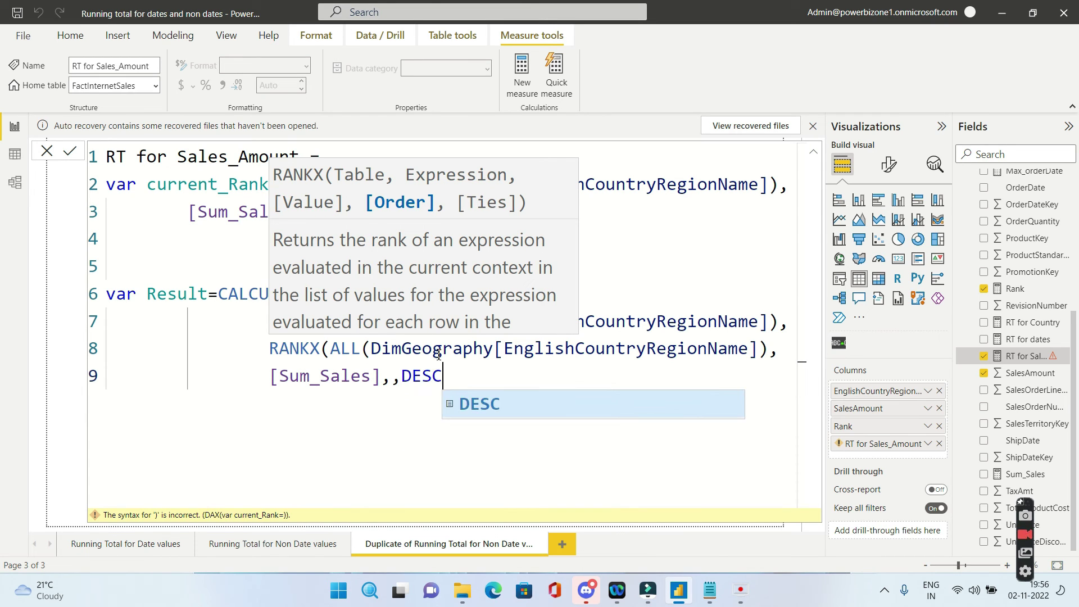
text(,dense)
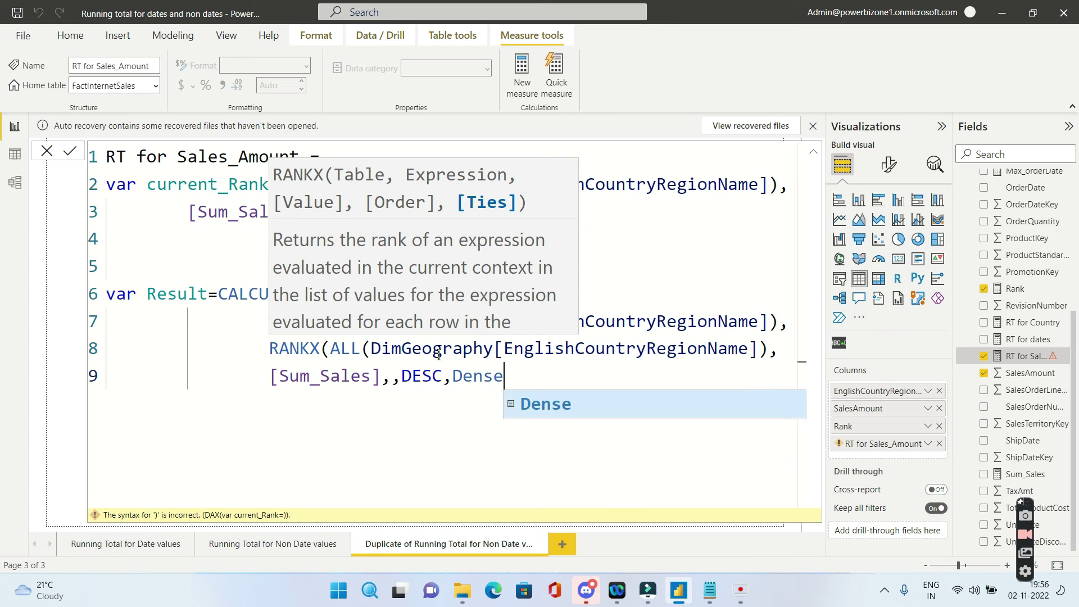
text())
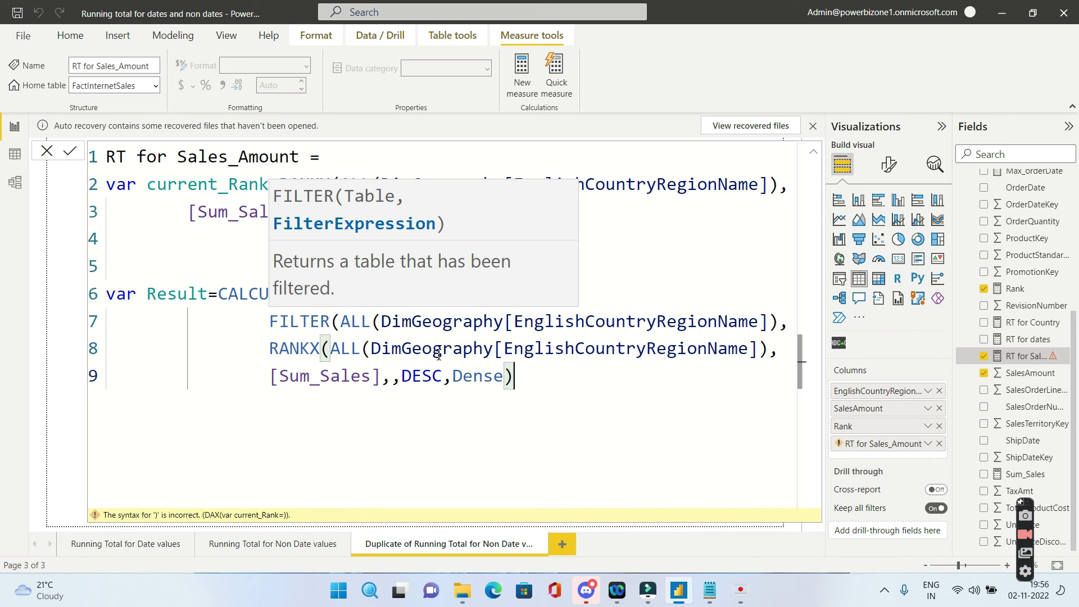
Compare the FILTER's RANKX as <=current_Rank, close FILTER, and close CALCULATE with a parenthesis on a new line
text(<=)
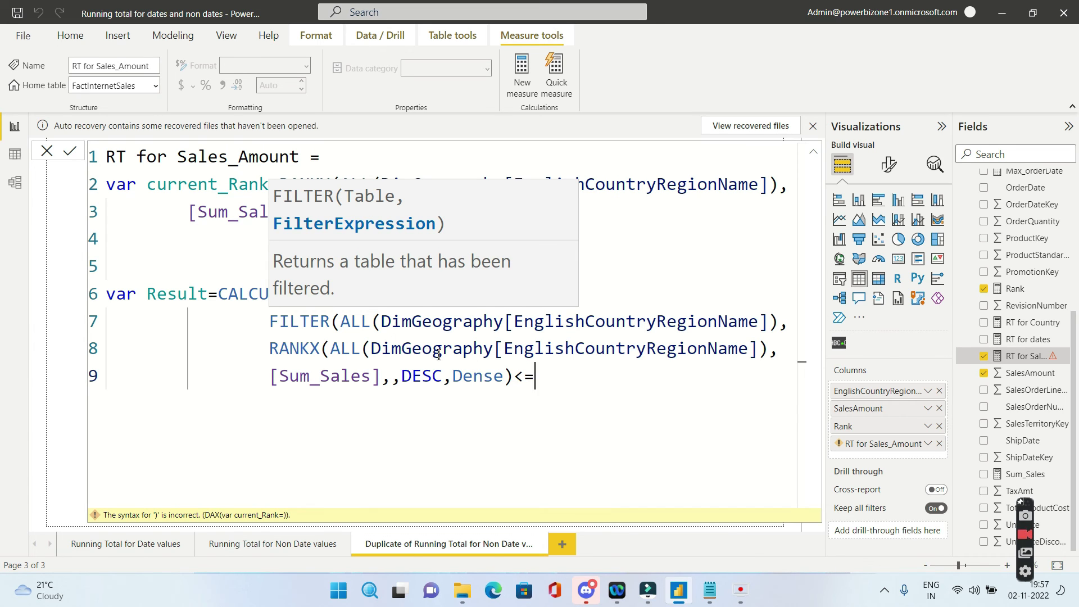
text(cu)
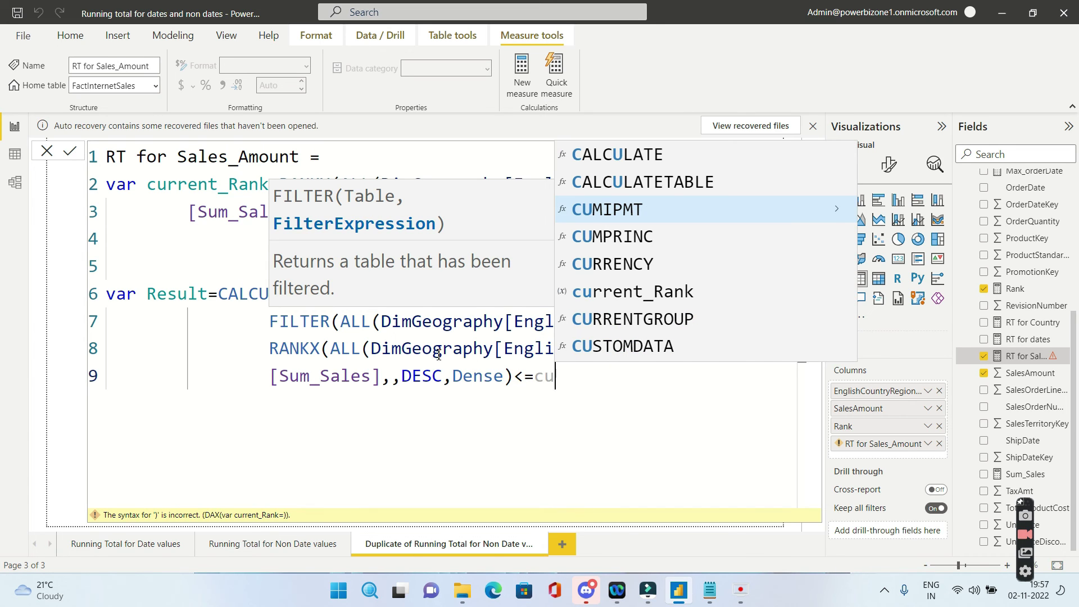
text(rr)
key(Down)
key(Tab)
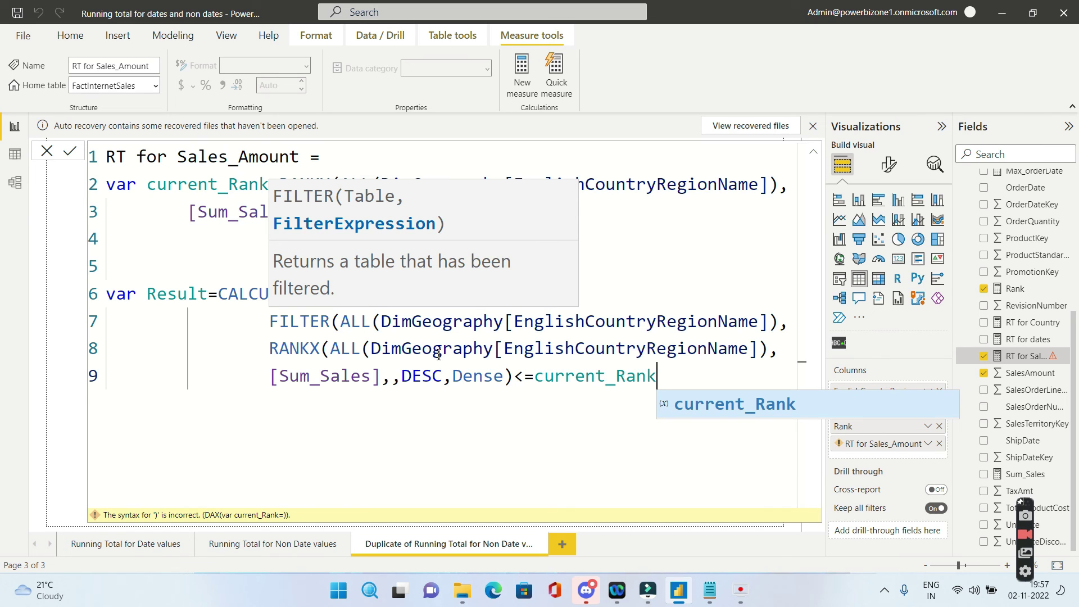
text())
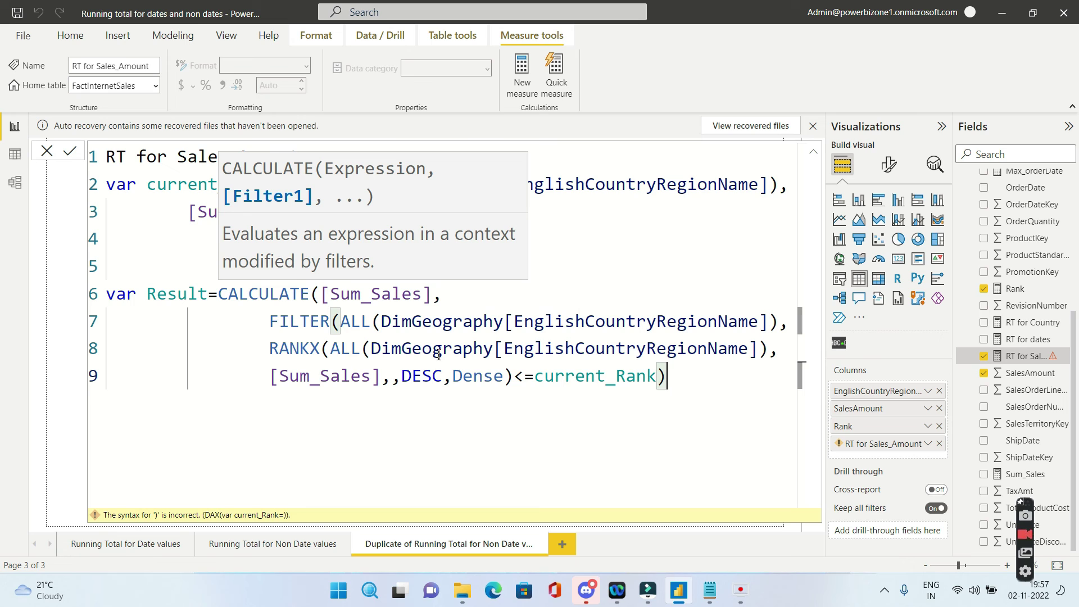
key(Return)
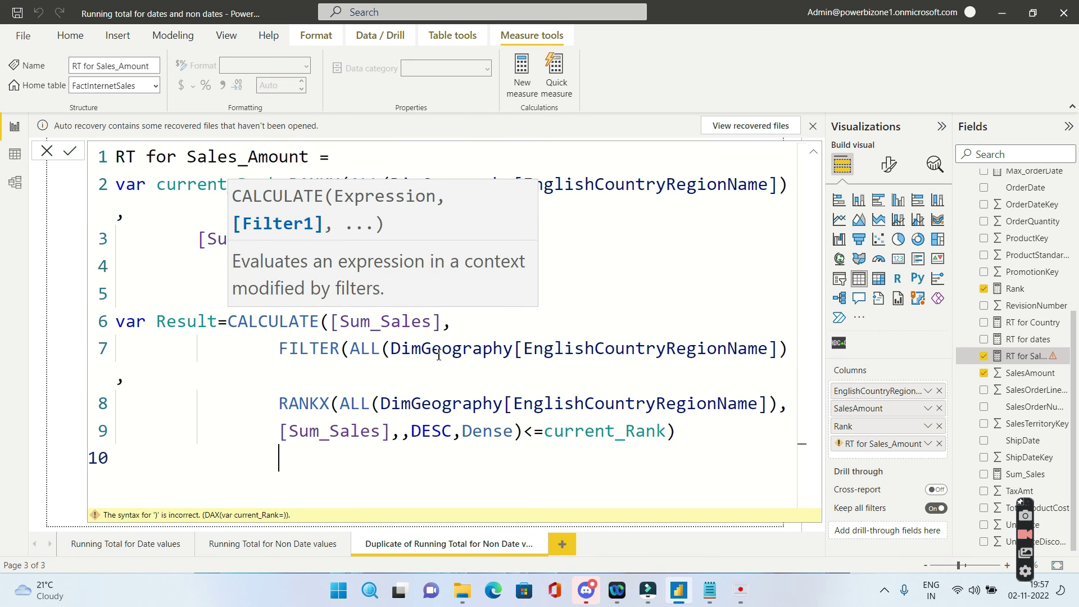
text())
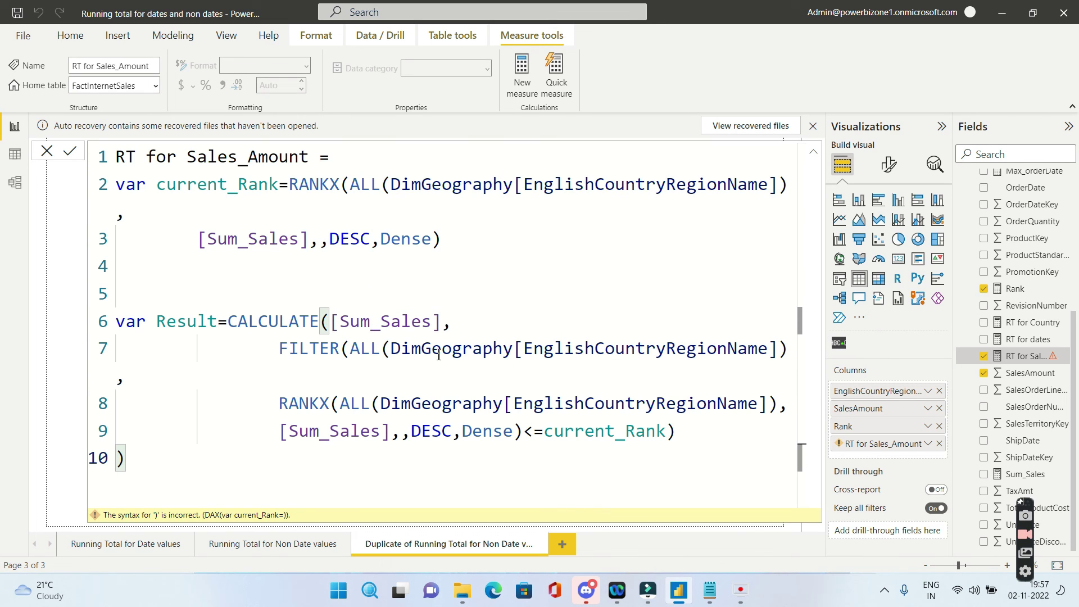
Add return Result on a new line, commit the RT for Sales_Amount measure and close the formula editor
key(Return)
text(ret)
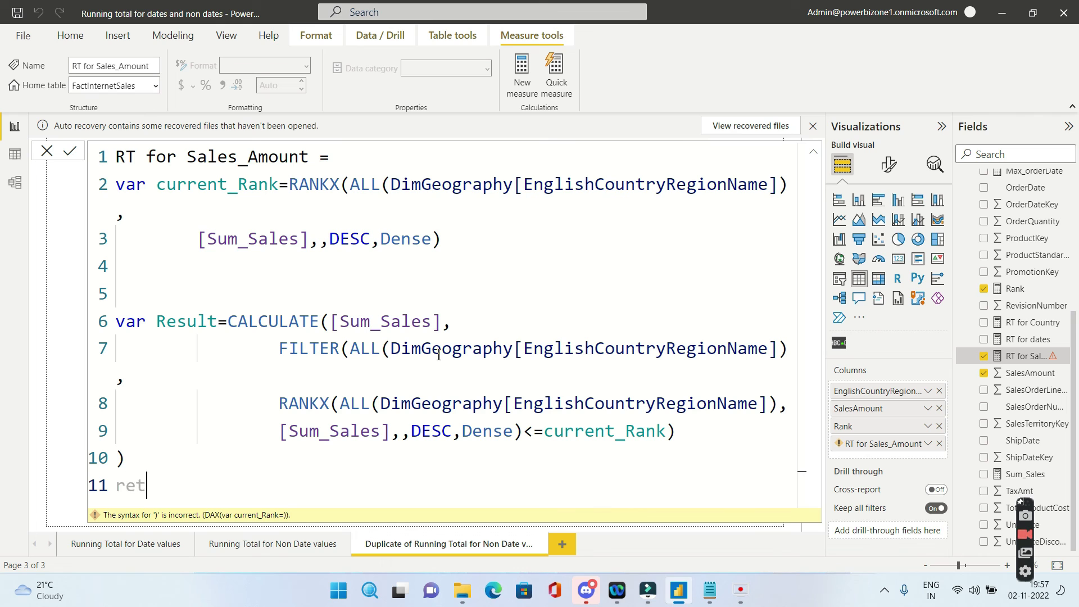
text(urn )
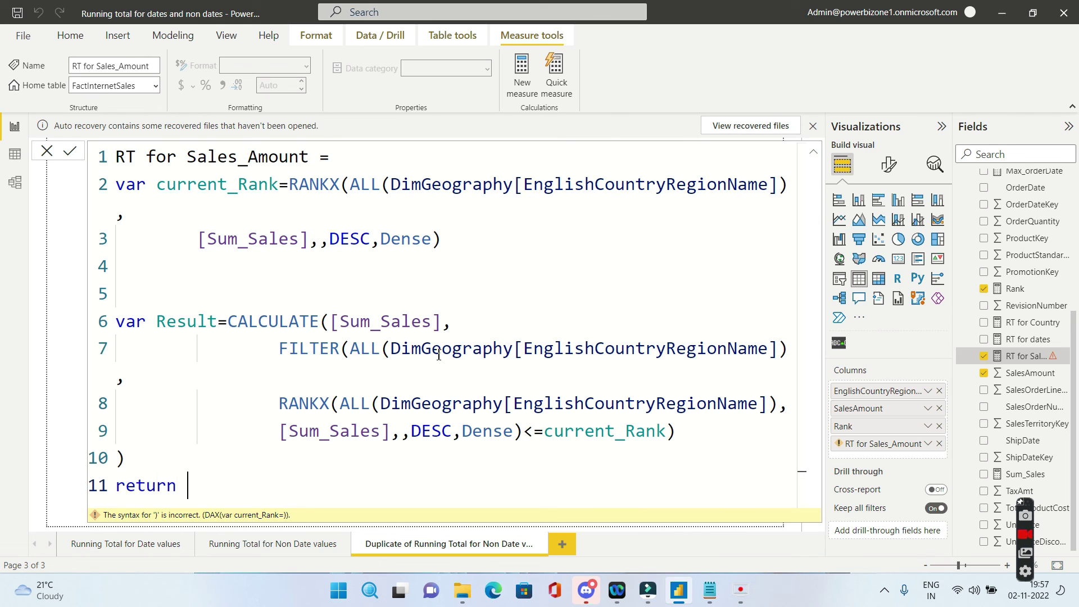
text(Res)
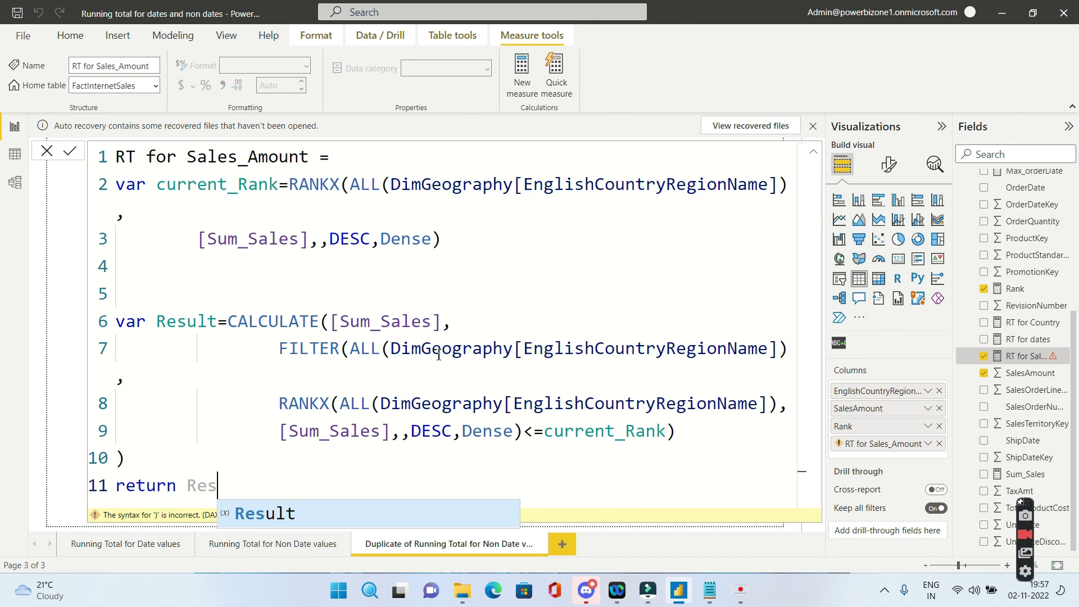
text(ult)
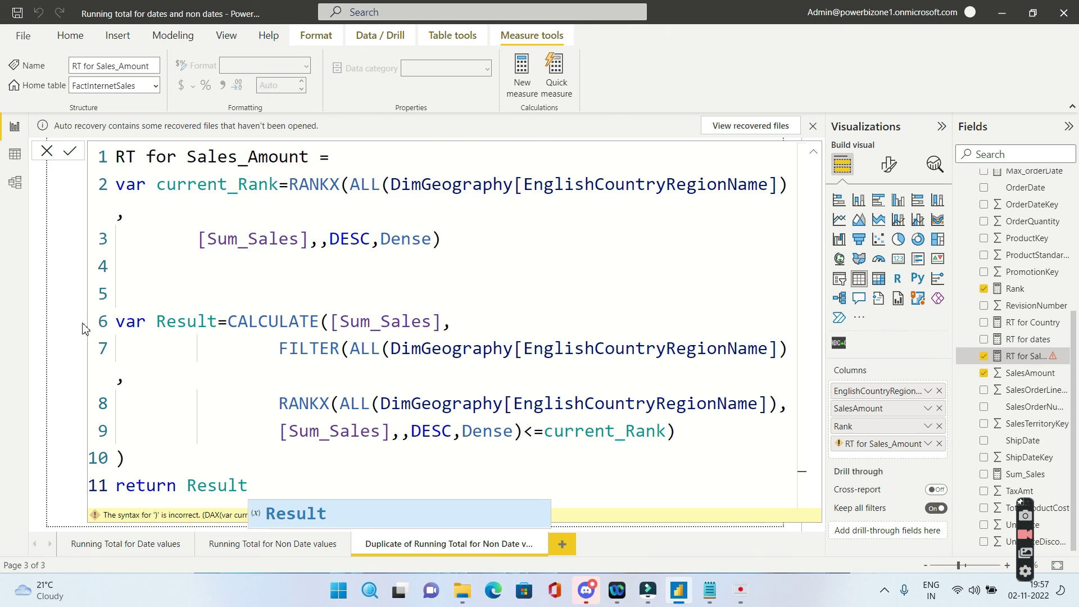
key(Return)
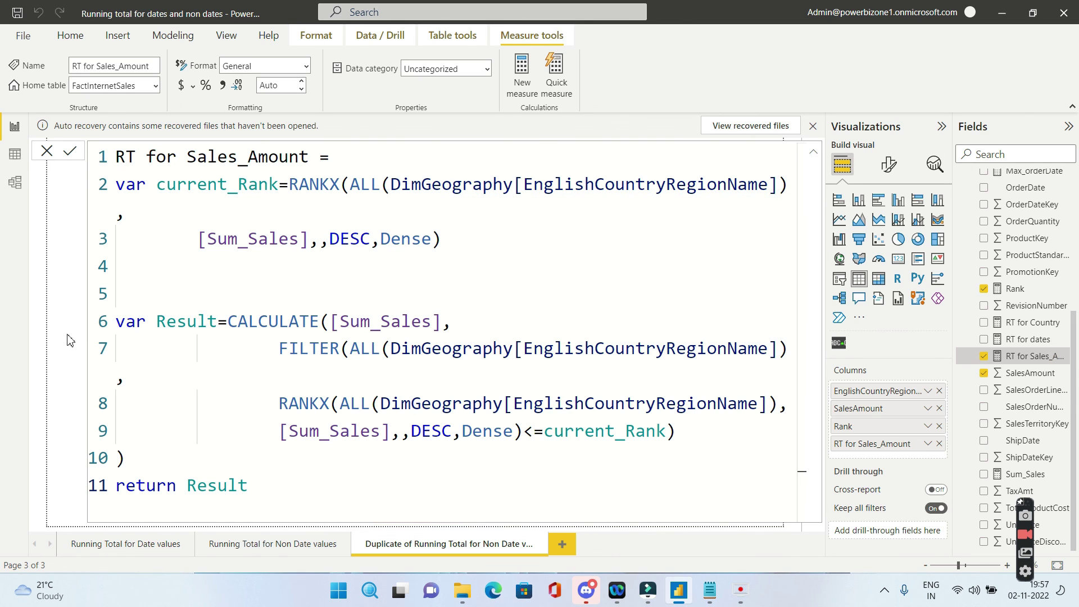
click(48, 158)
Remove the RT for Sales_Amount measure from the country table and add it back as a column
click(984, 356)
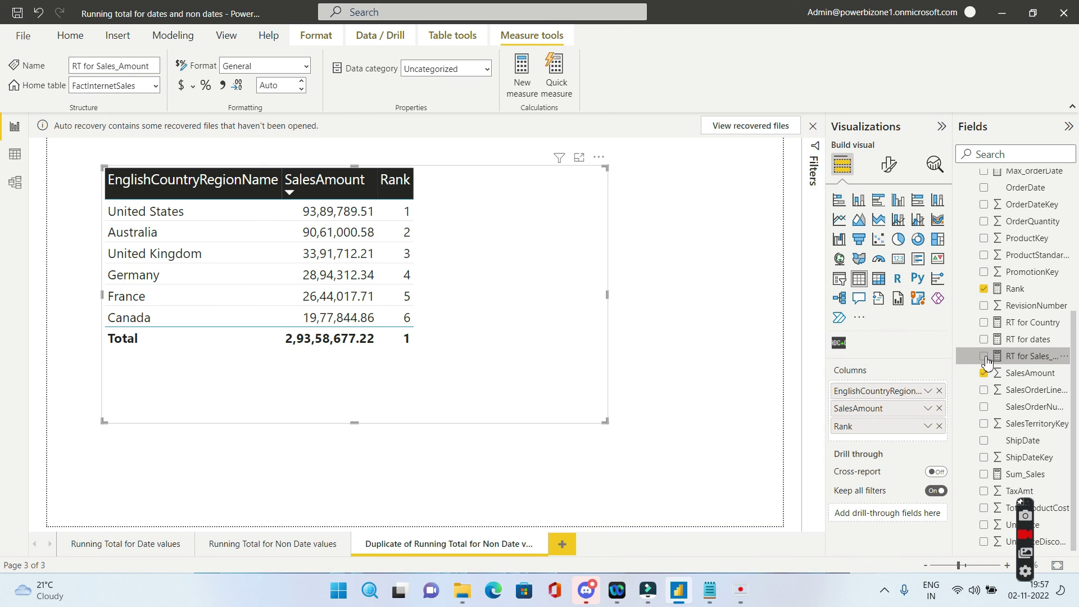
click(984, 356)
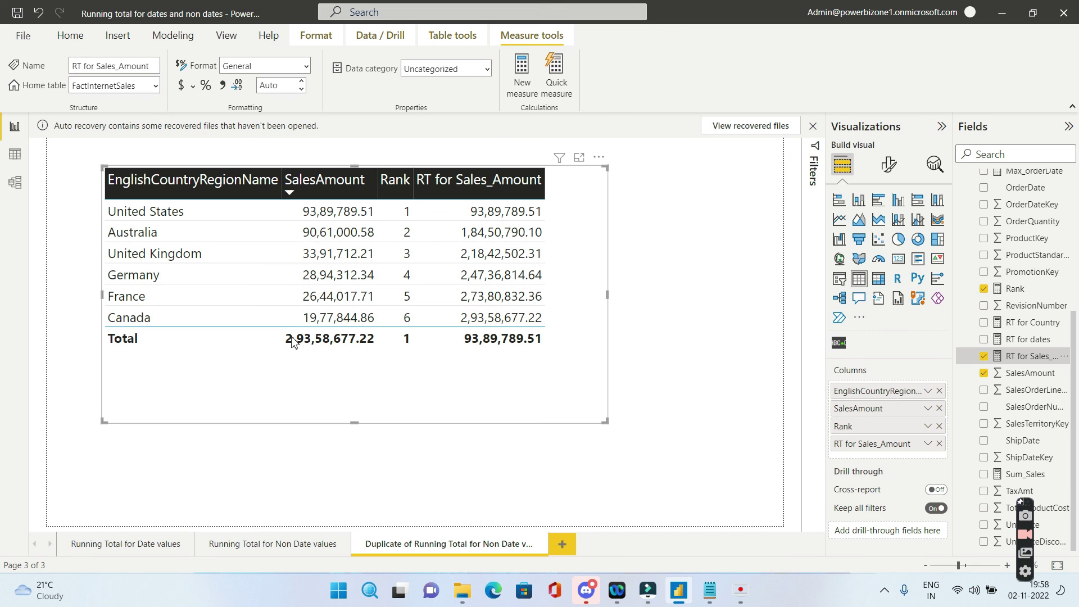
click(1018, 345)
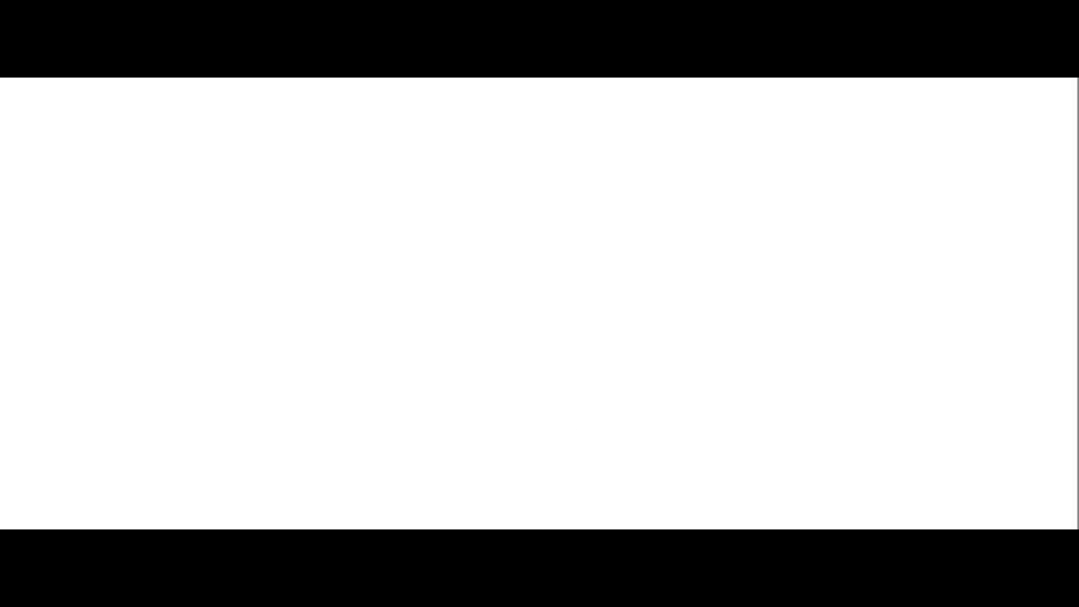